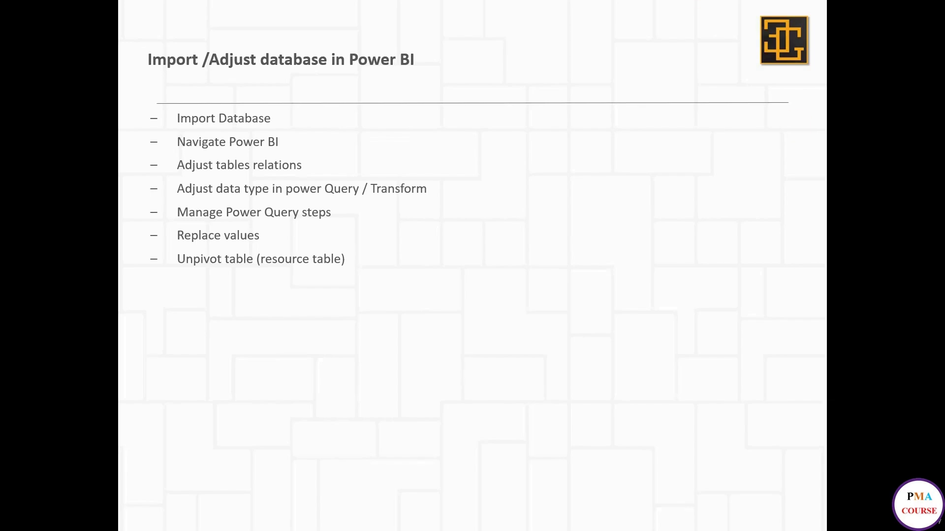
Switch from the slides to Power BI Desktop and dismiss its start screen.
{"action": "key", "text": "alt+Tab"}
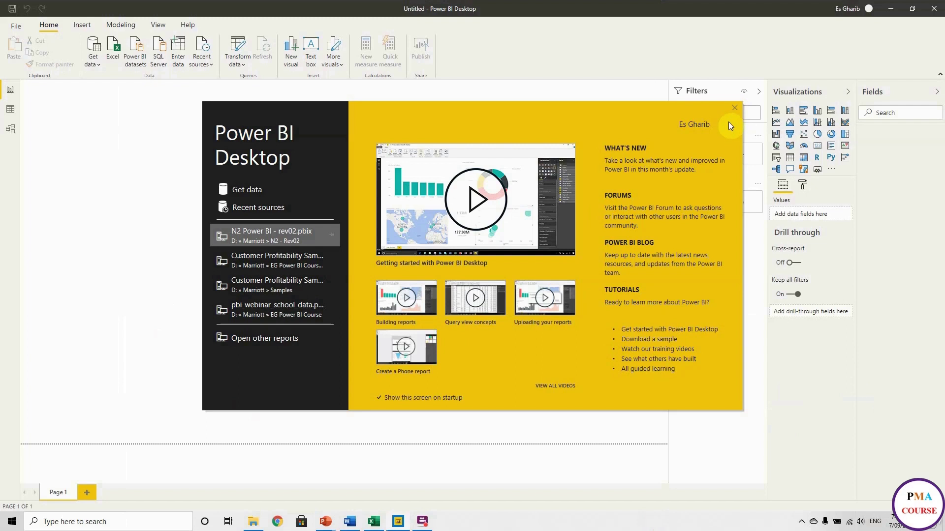
{"action": "left_click", "coordinate": [735, 108]}
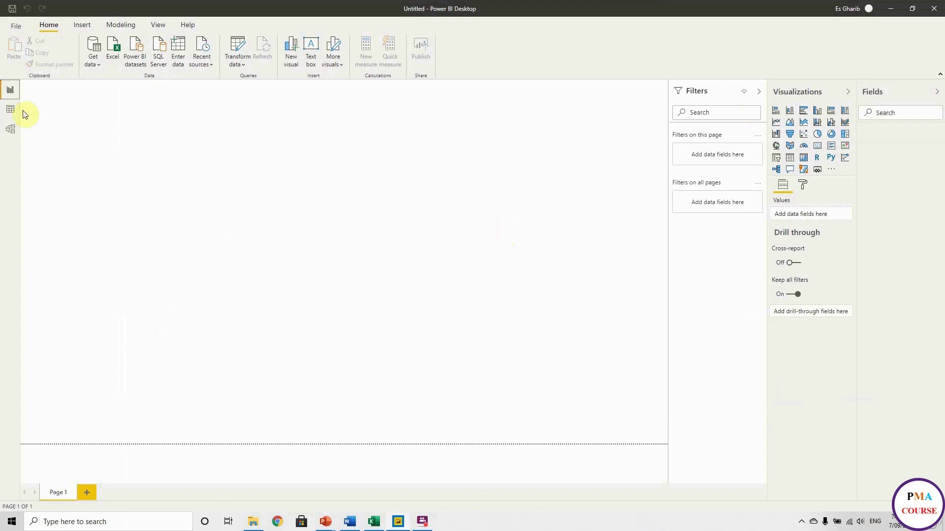
{"action": "left_click", "coordinate": [99, 64]}
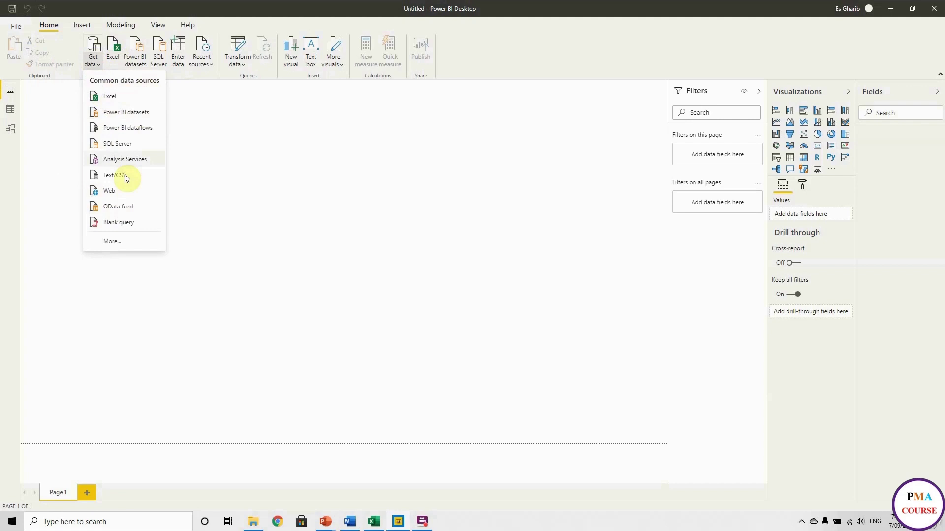
{"action": "left_click", "coordinate": [118, 242]}
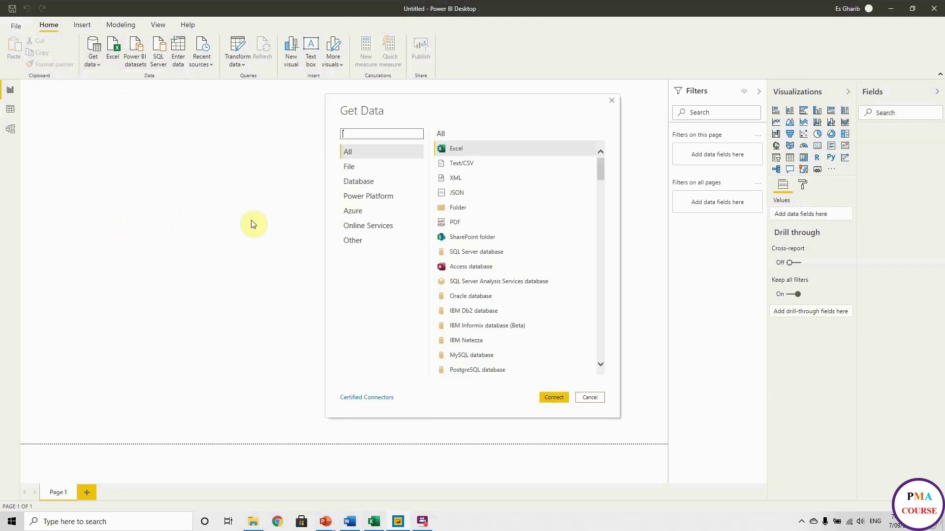
{"action": "left_click_drag", "start_coordinate": [599, 168], "coordinate": [586, 133]}
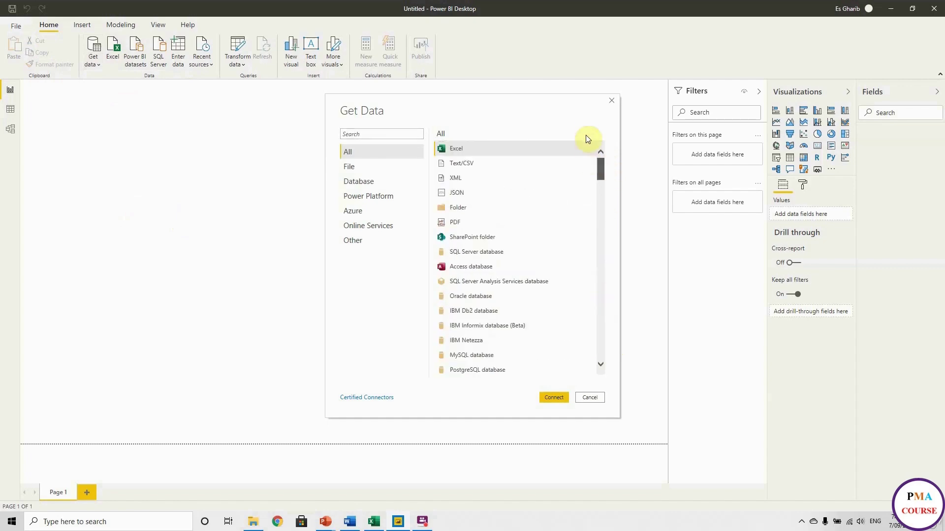
{"action": "left_click", "coordinate": [593, 396]}
Connect to the Excel workbook N2 Database - Database.xlsx as the data source.
{"action": "left_click", "coordinate": [113, 49]}
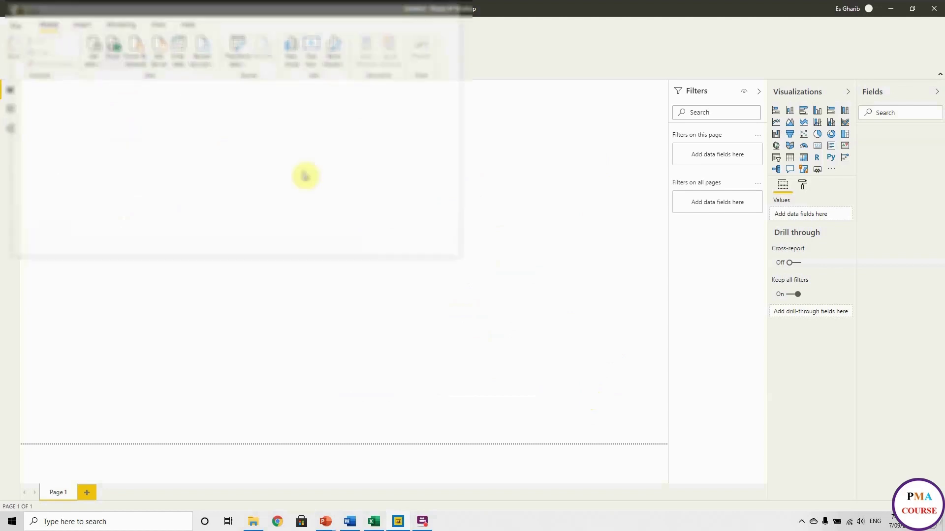
{"action": "left_click", "coordinate": [123, 167]}
{"action": "double_click", "coordinate": [123, 167]}
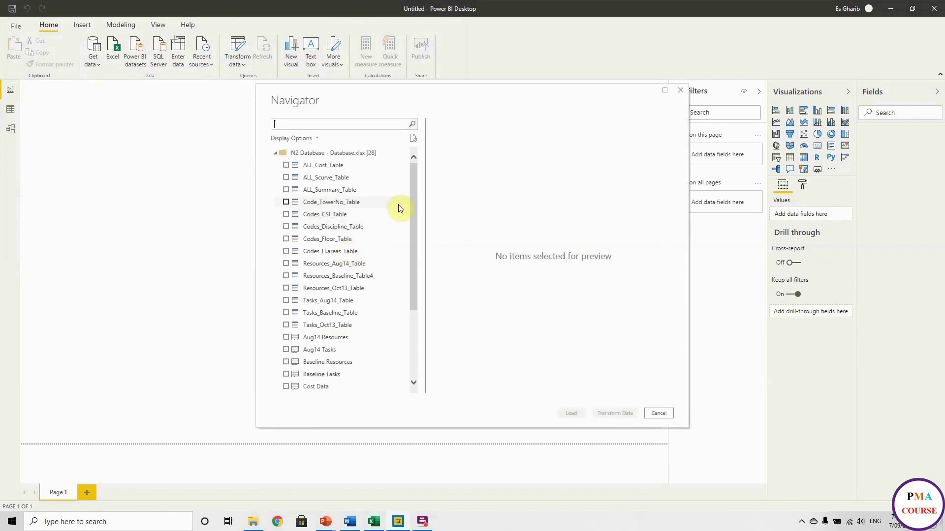
Select ALL_Cost_Table, ALL_Scurve_Table and ALL_Summary_Table from the workbook for import.
{"action": "left_click_drag", "start_coordinate": [414, 191], "coordinate": [415, 138]}
{"action": "left_click_drag", "start_coordinate": [413, 203], "coordinate": [406, 165]}
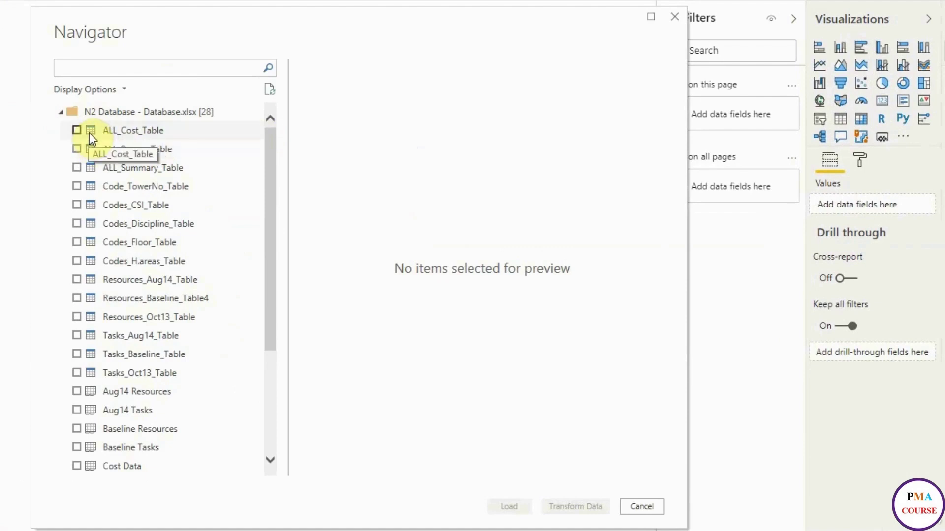
{"action": "left_click_drag", "start_coordinate": [269, 144], "coordinate": [278, 266]}
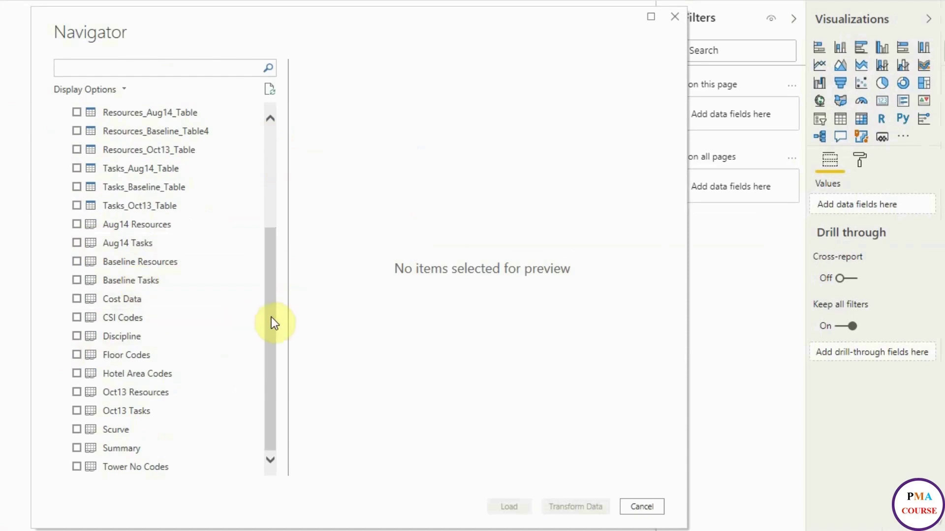
{"action": "left_click_drag", "start_coordinate": [270, 317], "coordinate": [272, 106]}
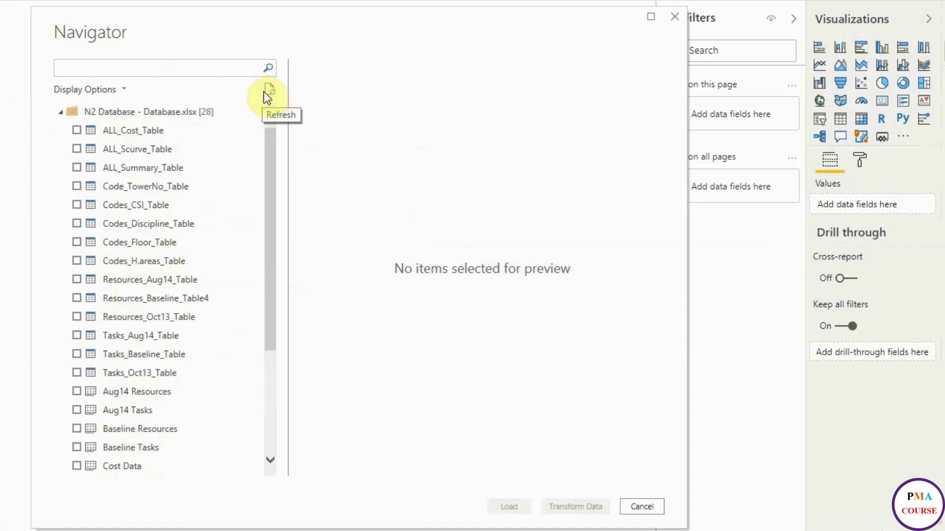
{"action": "left_click", "coordinate": [76, 130]}
{"action": "left_click", "coordinate": [76, 148]}
{"action": "left_click", "coordinate": [77, 167]}
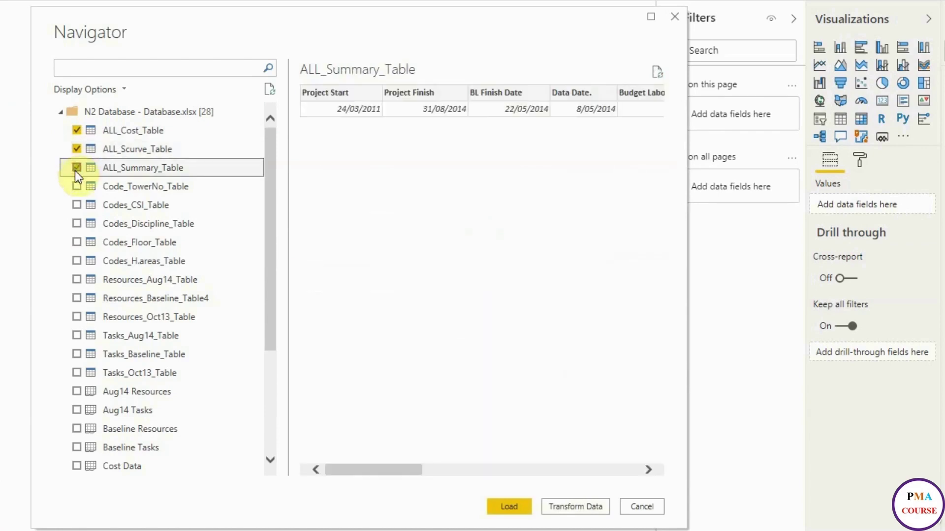
Add the code tables to the import selection: Code_TowerNo_Table, Codes_CSI_Table, Codes_Discipline_Table, Codes_Floor_Table and Codes_H.areas_Table.
{"action": "left_click", "coordinate": [77, 187]}
{"action": "left_click", "coordinate": [78, 205]}
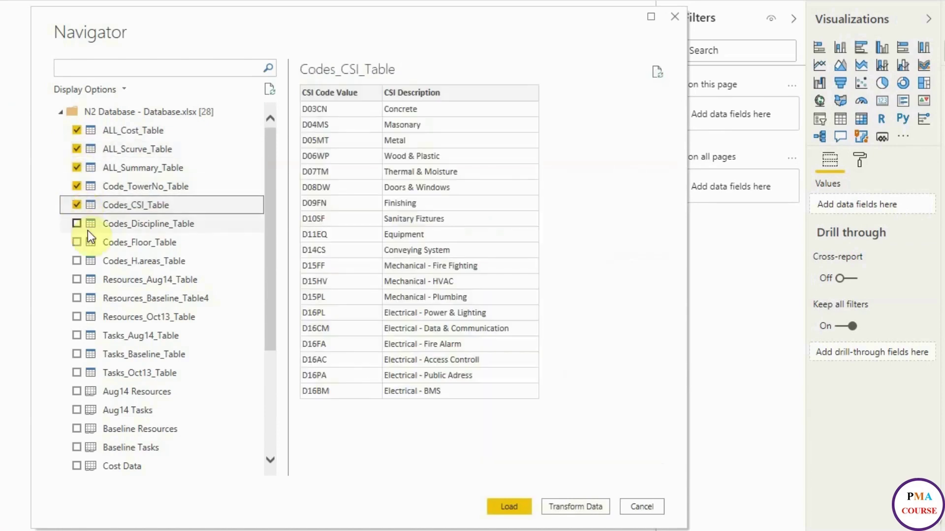
{"action": "left_click", "coordinate": [78, 224]}
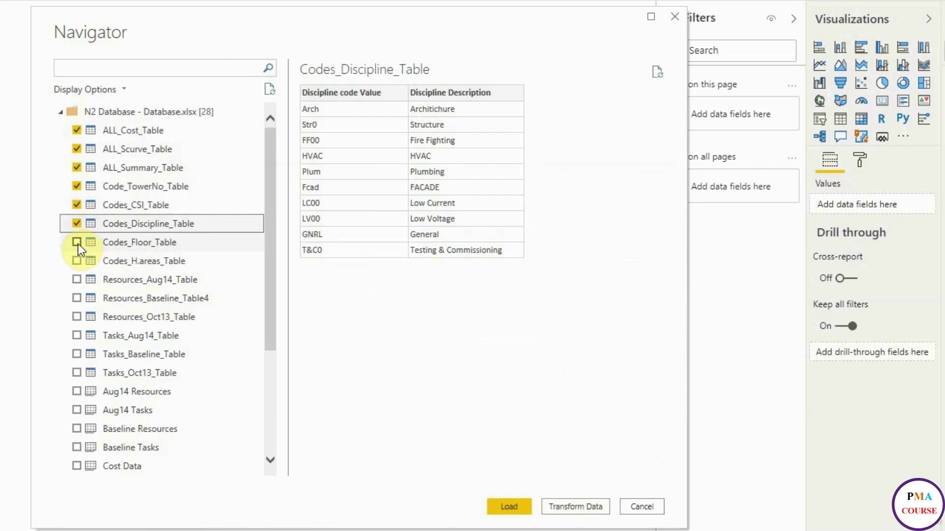
{"action": "left_click", "coordinate": [78, 242]}
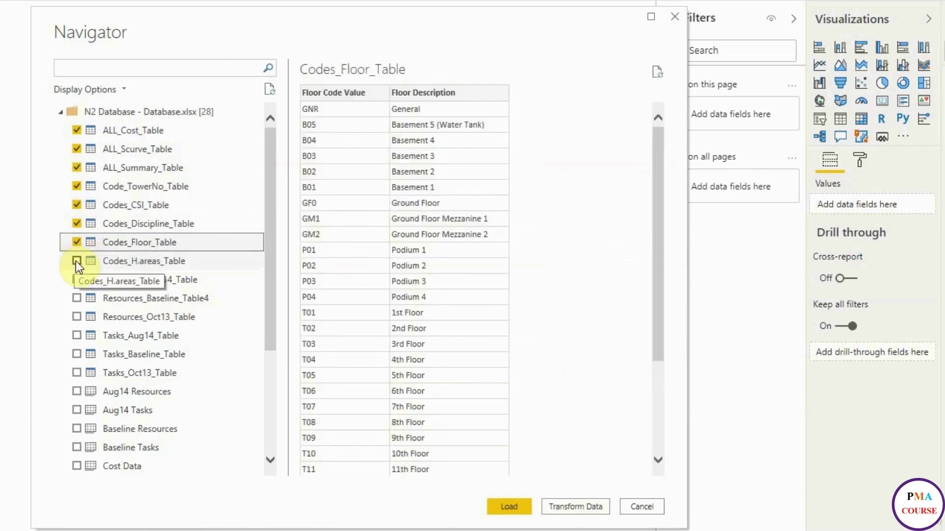
{"action": "left_click", "coordinate": [77, 261]}
Add the Aug14, Baseline and Oct13 tables for both Resources and Tasks to the selection, and load all selected tables.
{"action": "left_click", "coordinate": [77, 280]}
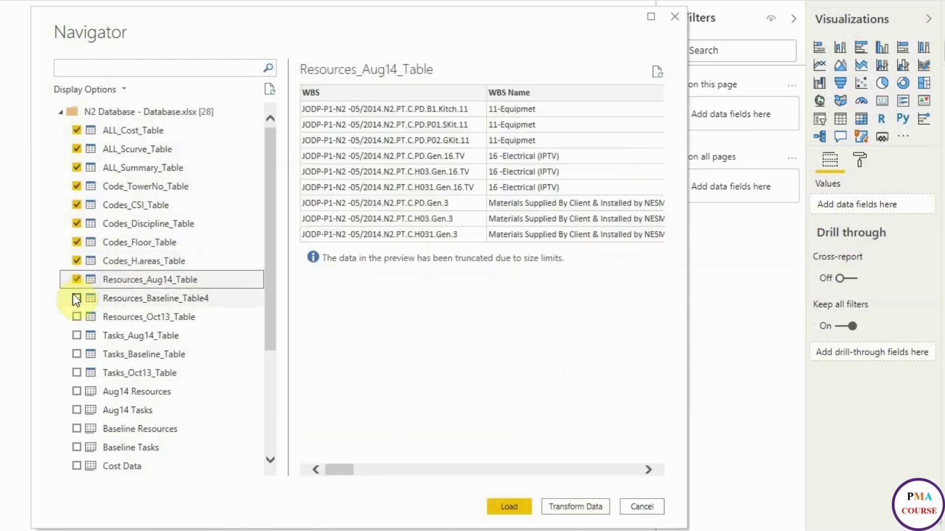
{"action": "left_click", "coordinate": [76, 298]}
{"action": "left_click", "coordinate": [78, 317]}
{"action": "left_click", "coordinate": [76, 335]}
{"action": "left_click", "coordinate": [72, 355]}
{"action": "left_click", "coordinate": [75, 373]}
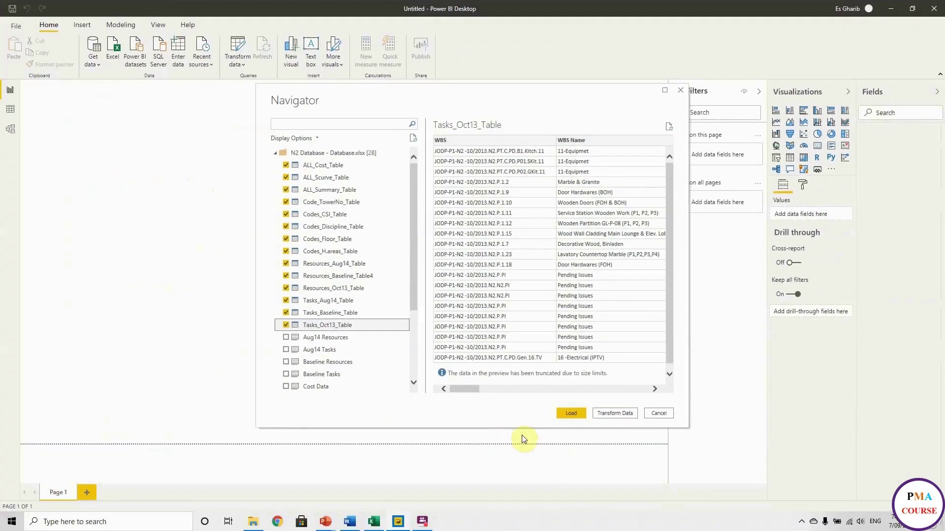
{"action": "left_click", "coordinate": [569, 413]}
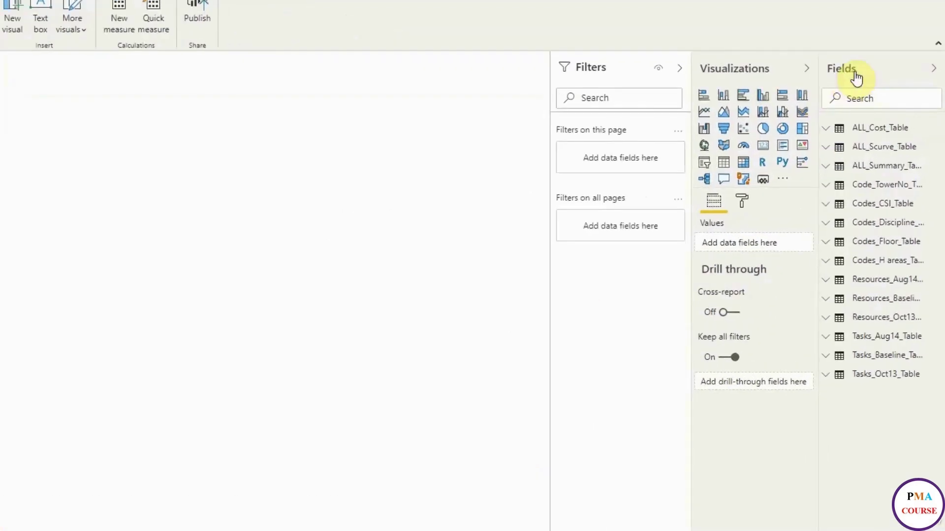
Widen the field list to show full table names and look through the fields of Tasks_Aug14_Table.
{"action": "left_click_drag", "start_coordinate": [768, 290], "coordinate": [563, 298]}
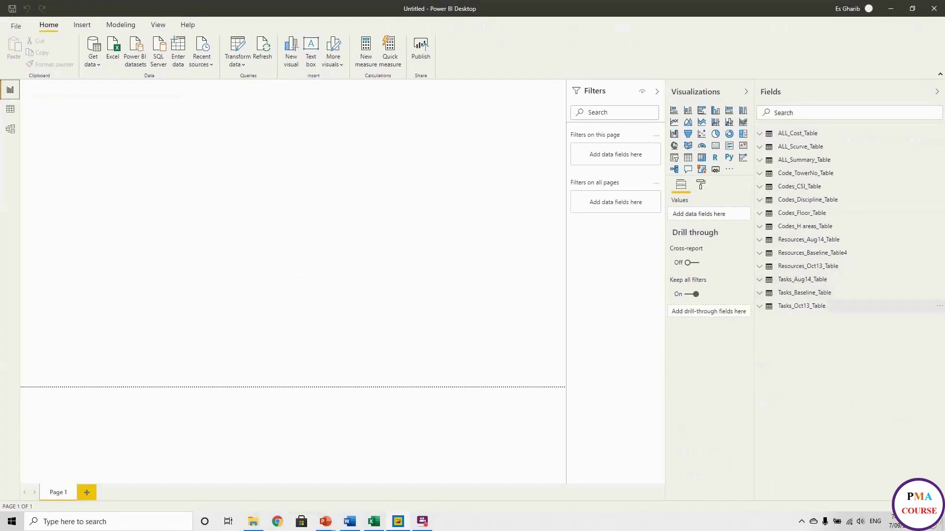
{"action": "left_click", "coordinate": [803, 281]}
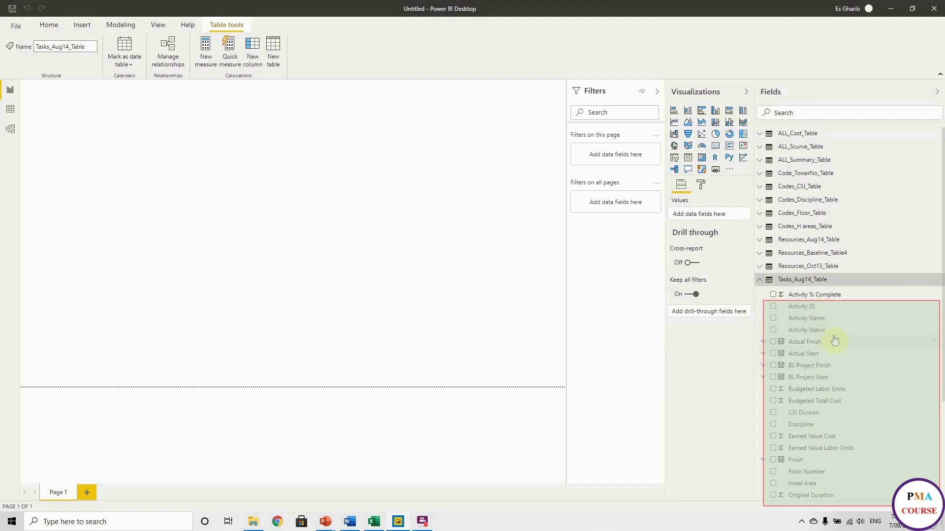
{"action": "scroll", "coordinate": [835, 375], "scroll_direction": "down", "scroll_amount": 2}
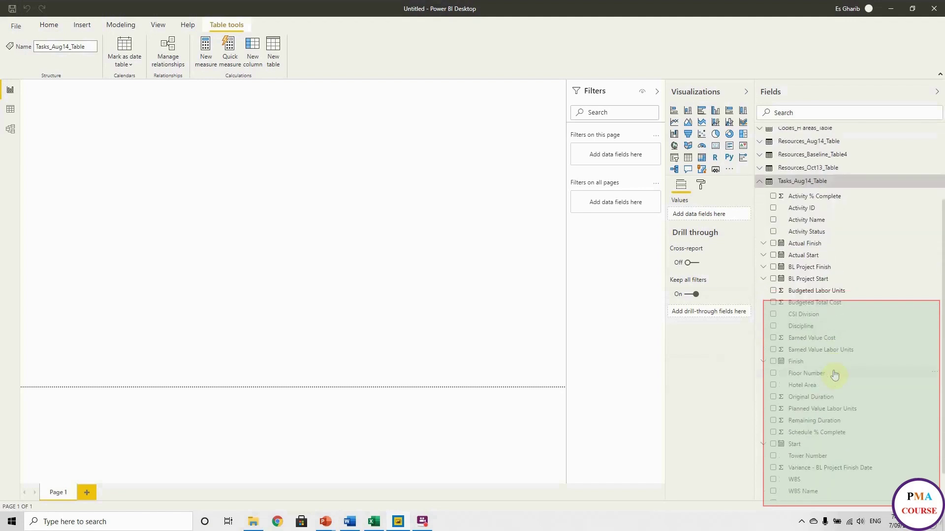
{"action": "scroll", "coordinate": [838, 355], "scroll_direction": "down", "scroll_amount": 1}
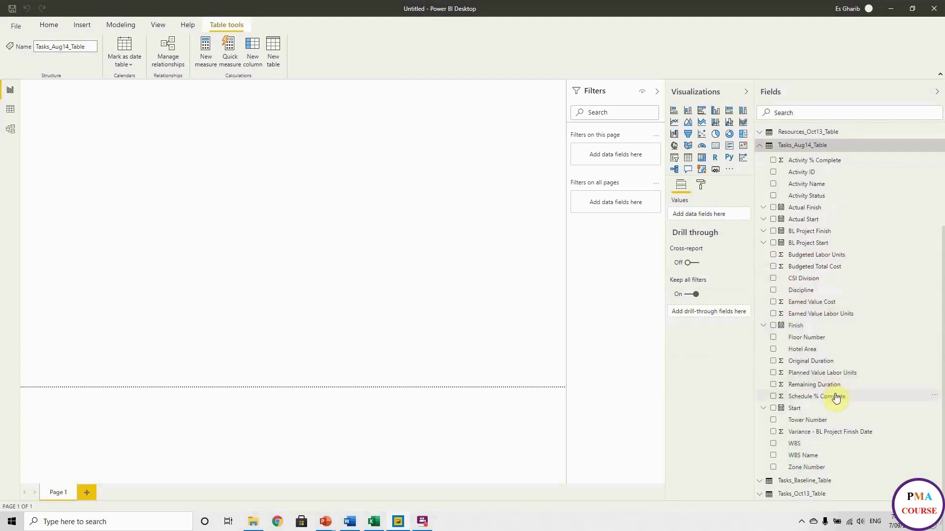
{"action": "scroll", "coordinate": [836, 393], "scroll_direction": "up", "scroll_amount": 3}
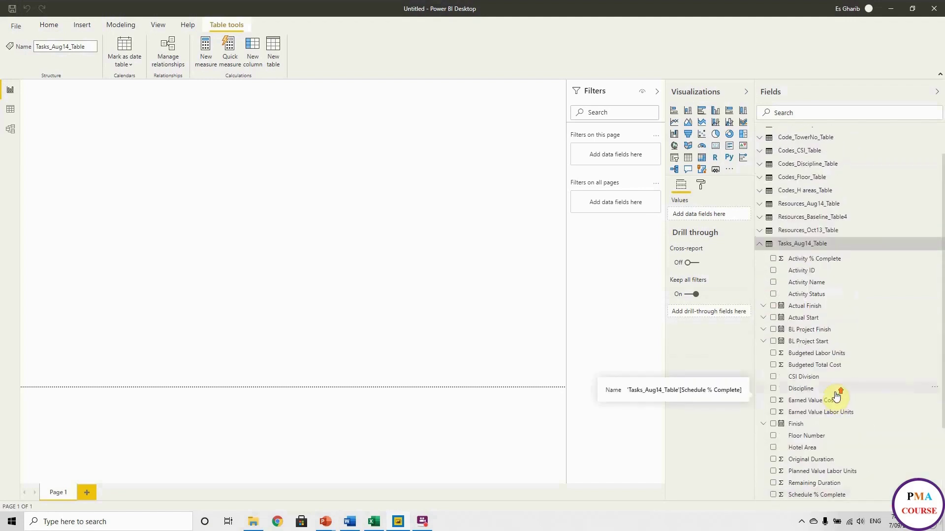
{"action": "left_click", "coordinate": [761, 247]}
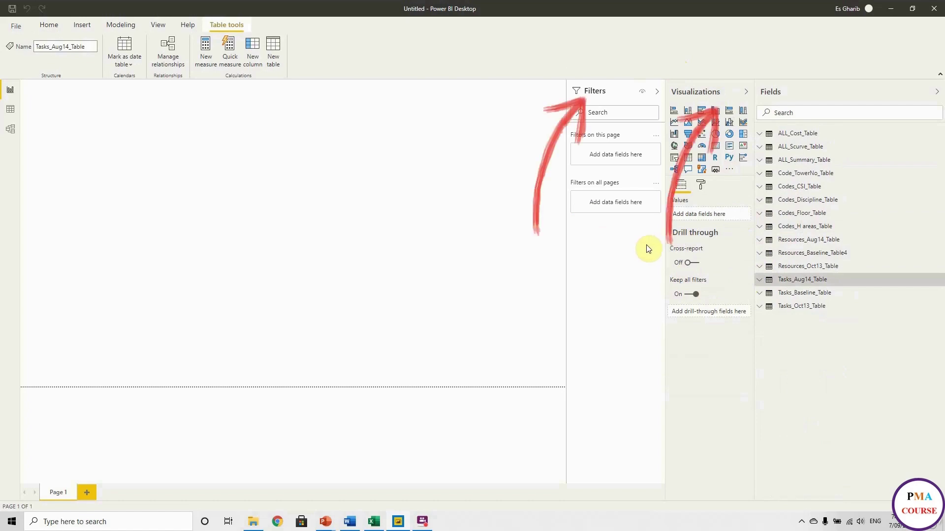
{"action": "left_click", "coordinate": [323, 219]}
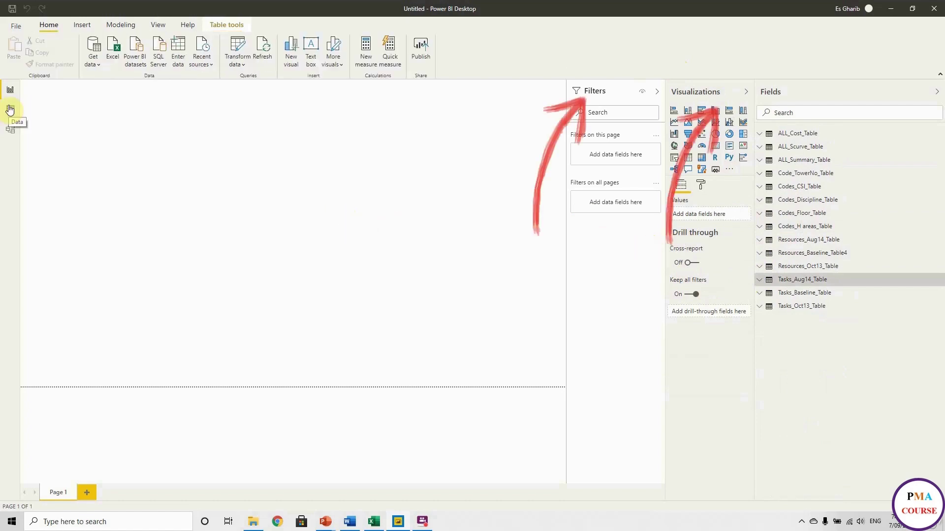
Show the data of ALL_Summary_Table and format its Project Start column as 14-Mar-01 (dd-mmm-yy).
{"action": "left_click", "coordinate": [10, 110]}
{"action": "left_click", "coordinate": [855, 159]}
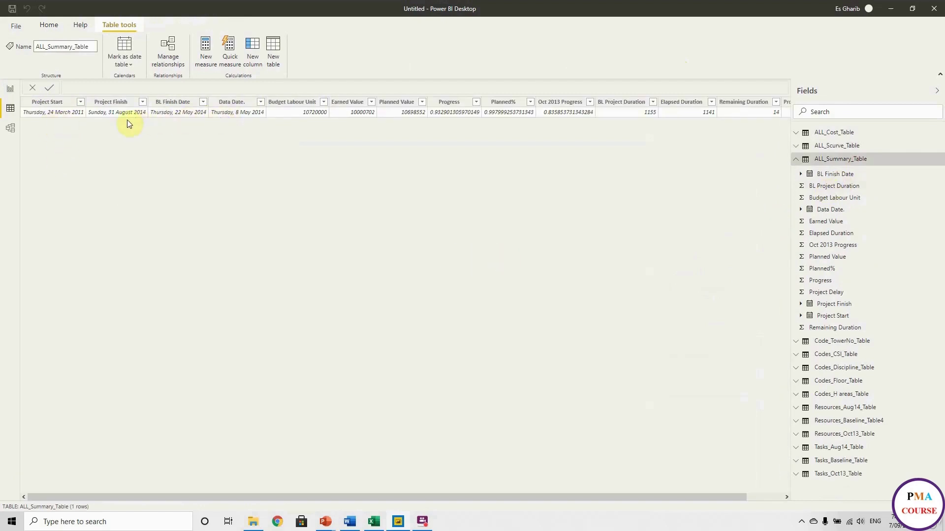
{"action": "left_click", "coordinate": [41, 103]}
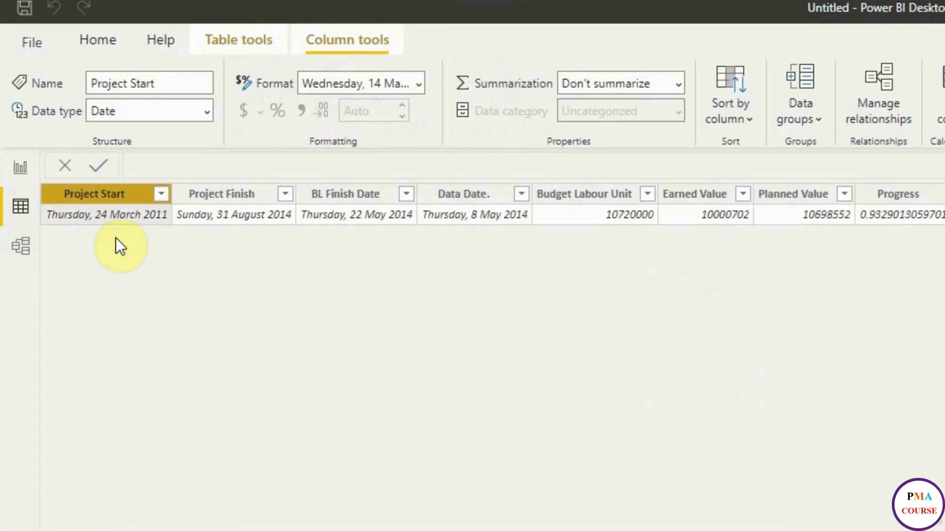
{"action": "left_click", "coordinate": [419, 85]}
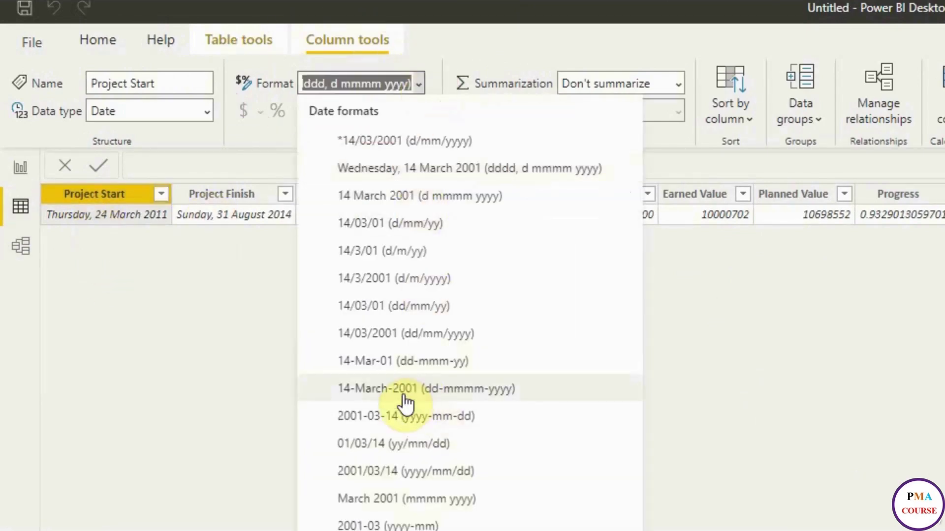
{"action": "left_click", "coordinate": [416, 361]}
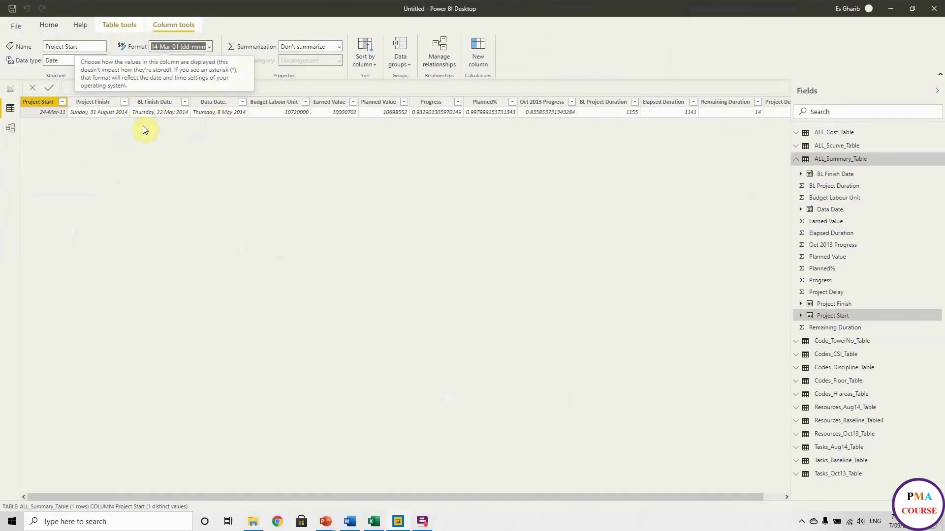
Apply the 14-Mar-01 (dd-mmm-yy) date format to the Project Finish, BL Finish Date and Data Date. columns of ALL_Summary_Table.
{"action": "left_click", "coordinate": [94, 102]}
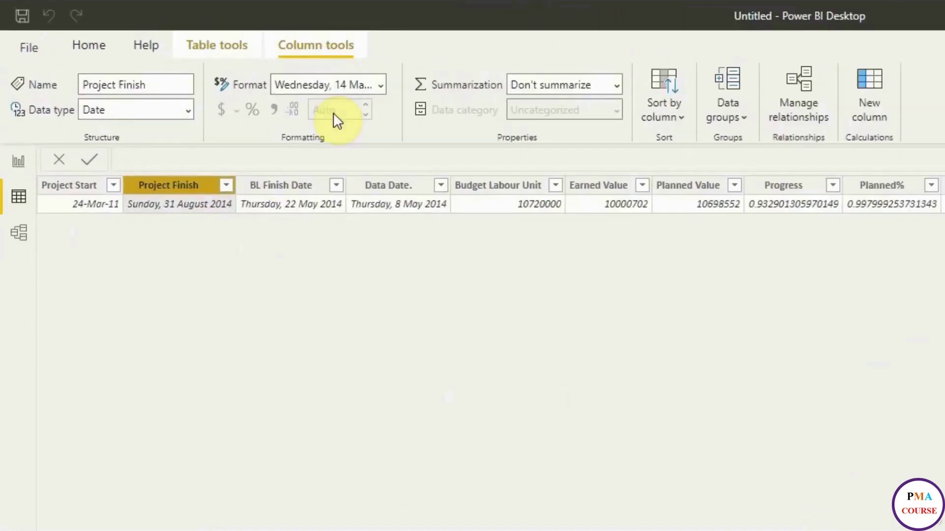
{"action": "left_click", "coordinate": [378, 85]}
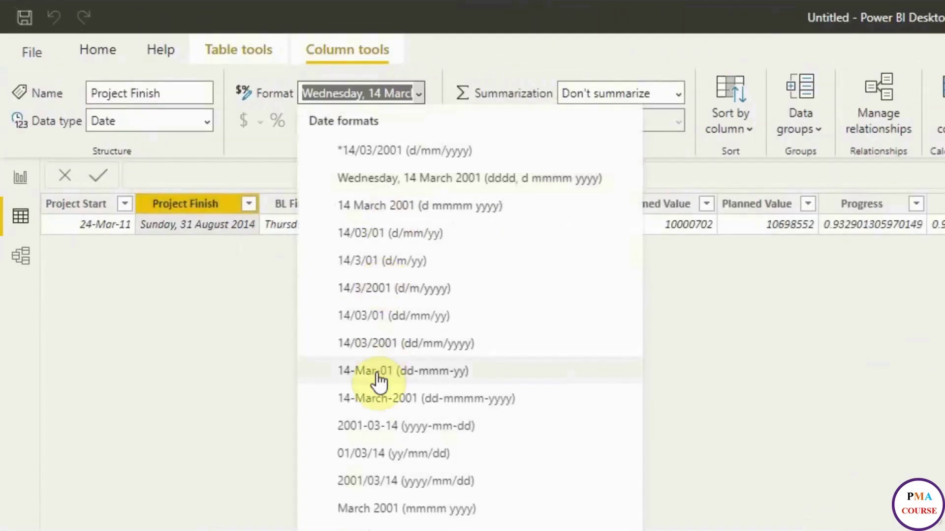
{"action": "left_click", "coordinate": [406, 379]}
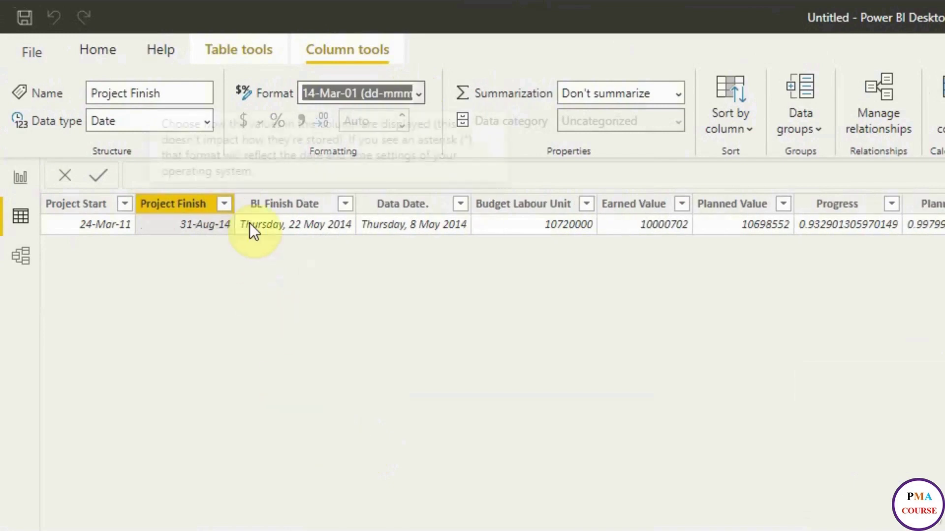
{"action": "left_click", "coordinate": [266, 203]}
{"action": "left_click", "coordinate": [420, 92]}
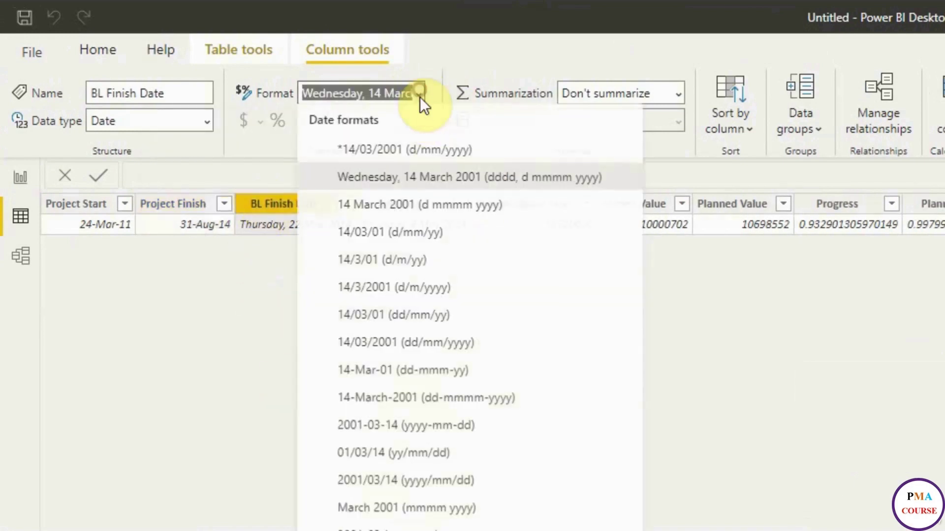
{"action": "left_click", "coordinate": [406, 372]}
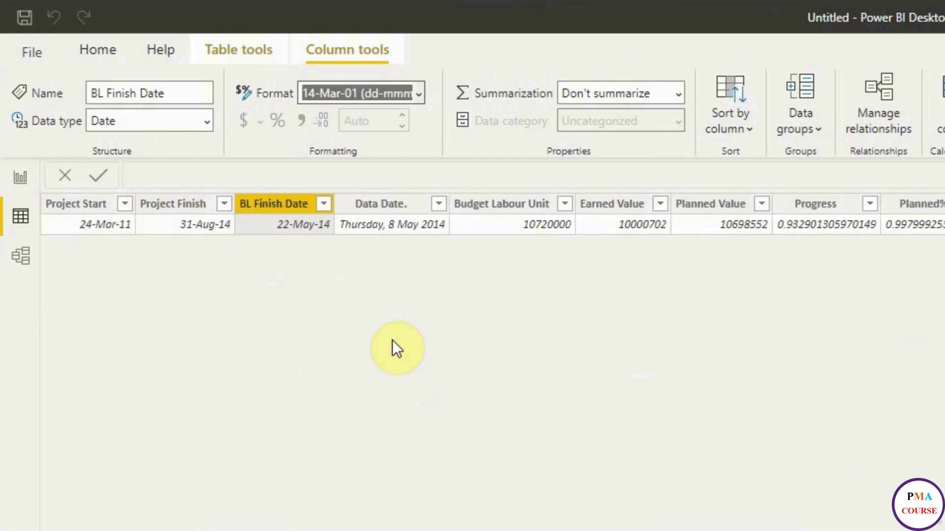
{"action": "left_click", "coordinate": [366, 206]}
{"action": "left_click", "coordinate": [420, 93]}
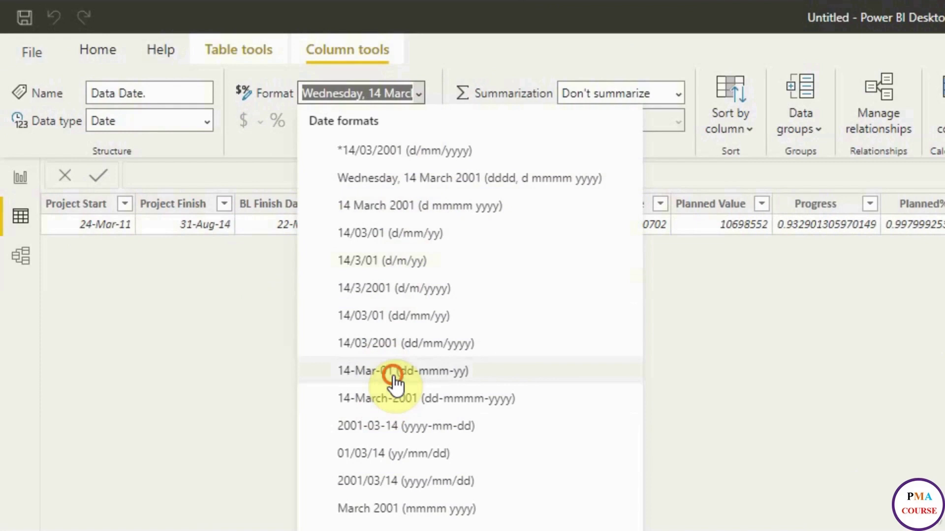
{"action": "left_click", "coordinate": [243, 279]}
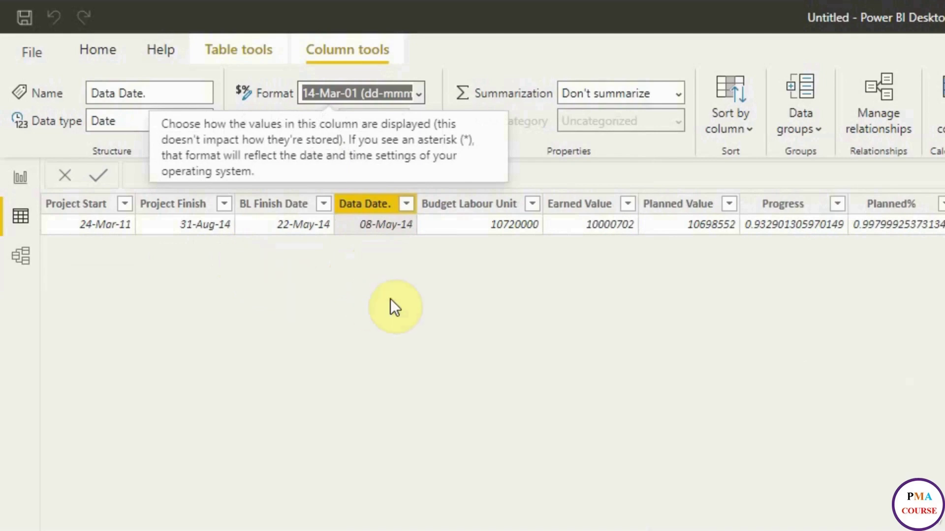
Format the Progress and Planned% columns of ALL_Summary_Table as Percentage.
{"action": "left_click", "coordinate": [798, 203]}
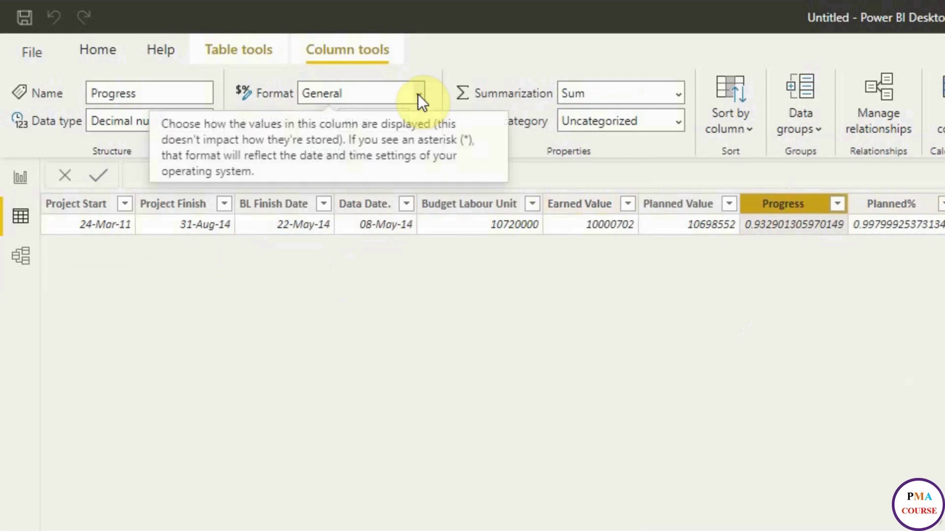
{"action": "left_click", "coordinate": [419, 94]}
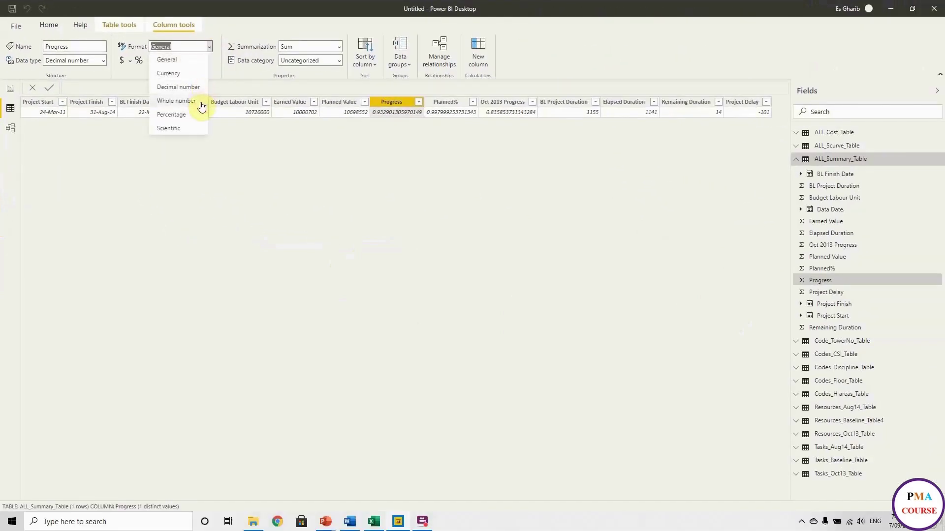
{"action": "left_click", "coordinate": [462, 127]}
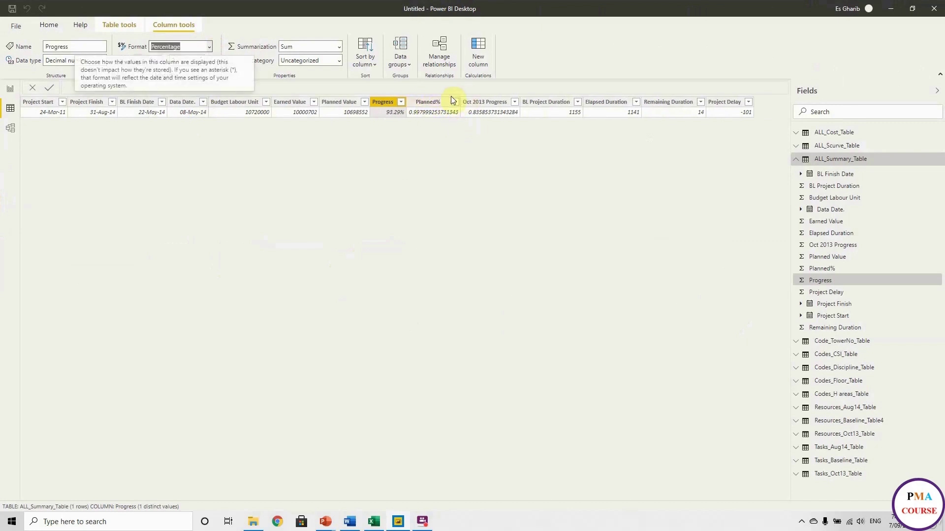
{"action": "left_click", "coordinate": [431, 102]}
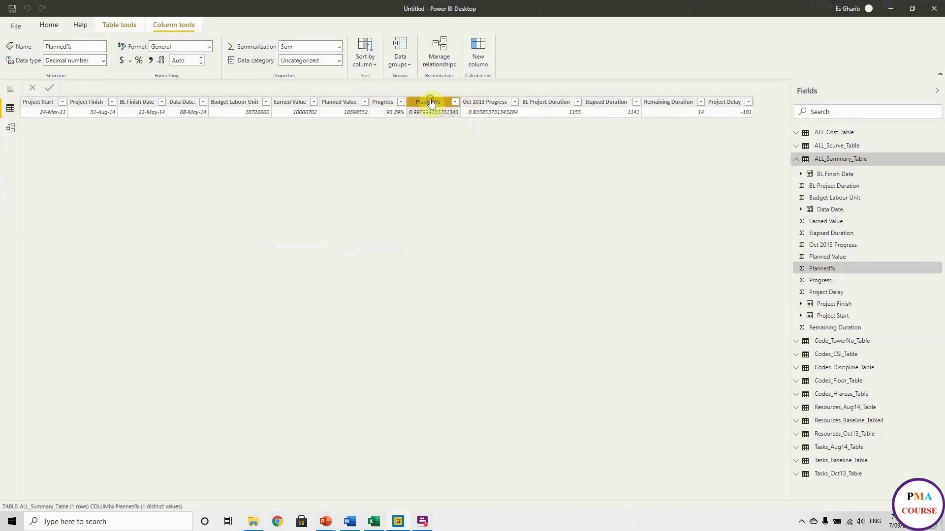
{"action": "left_click", "coordinate": [209, 46]}
{"action": "left_click", "coordinate": [186, 115]}
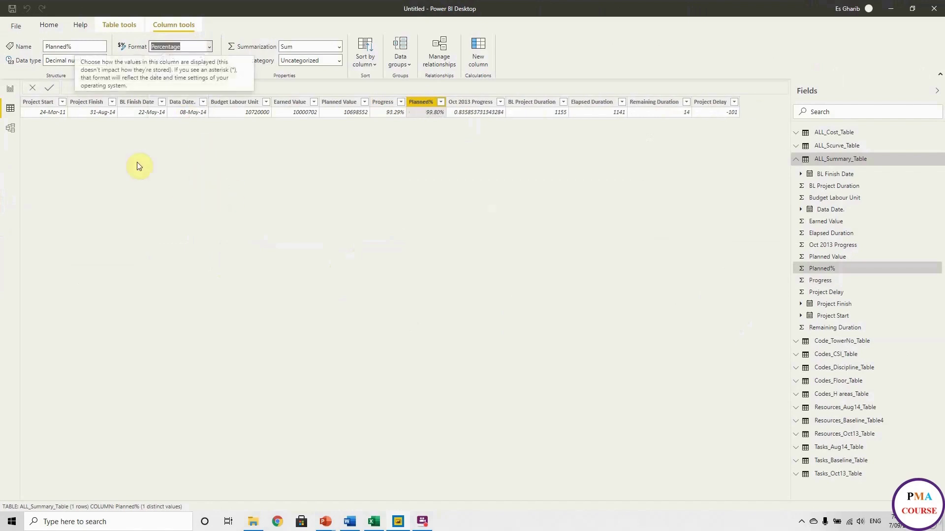
Show the model's relationship diagram and move Tasks_Baseline_Table to the space above ALL_Cost_Table.
{"action": "left_click", "coordinate": [10, 129]}
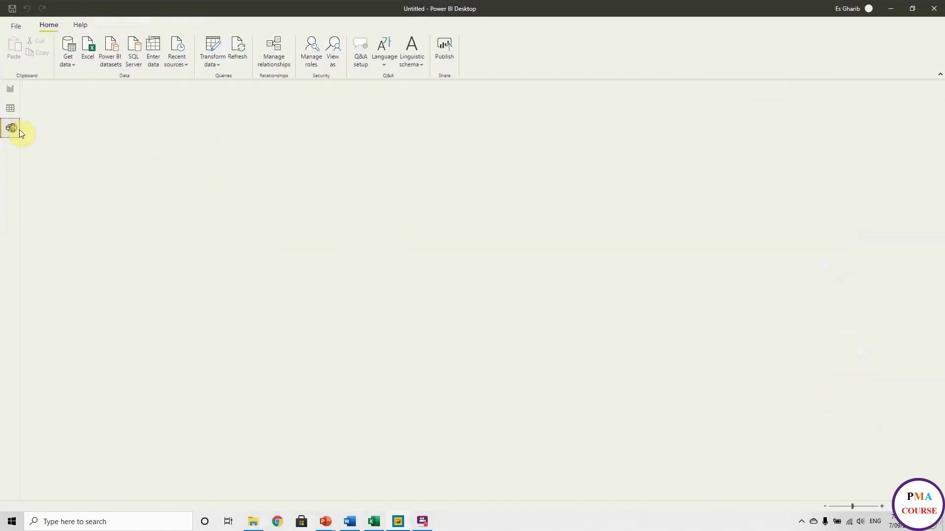
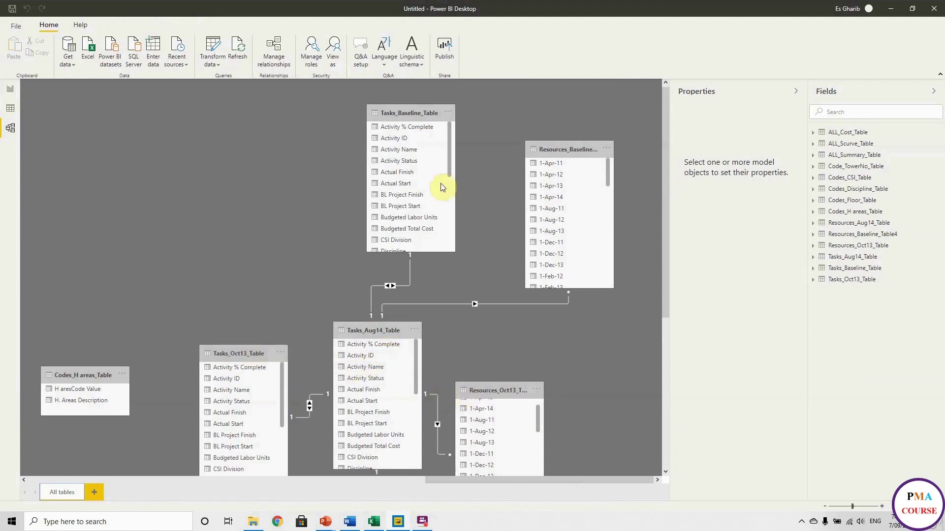
{"action": "left_click_drag", "start_coordinate": [412, 115], "coordinate": [243, 131]}
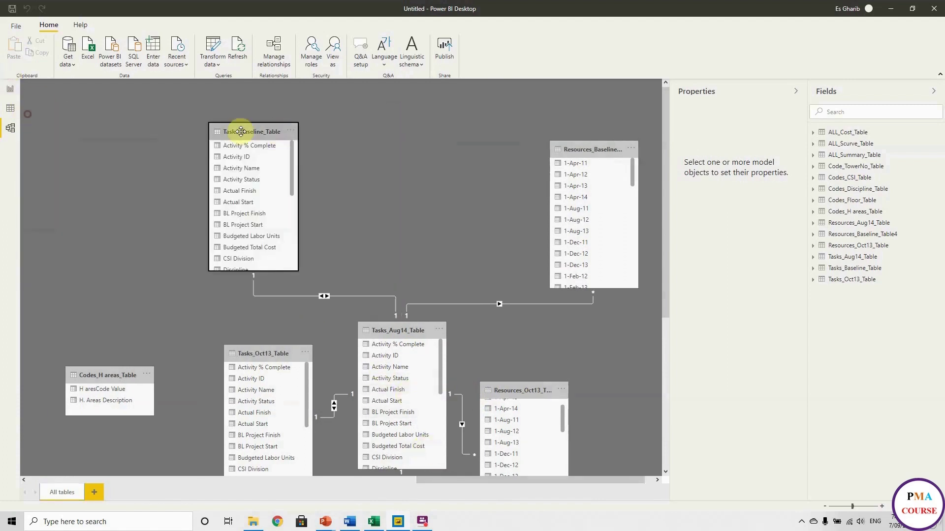
{"action": "left_click", "coordinate": [372, 333], "text": "ctrl"}
{"action": "left_click", "coordinate": [242, 93], "text": "ctrl"}
{"action": "left_click_drag", "start_coordinate": [242, 93], "coordinate": [264, 110]}
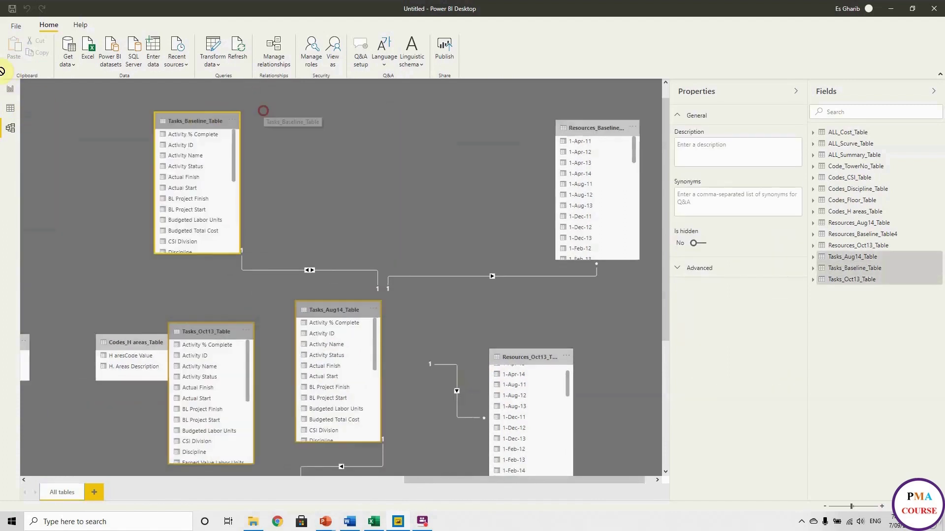
{"action": "left_click", "coordinate": [369, 481]}
{"action": "left_click_drag", "start_coordinate": [500, 91], "coordinate": [81, 93]}
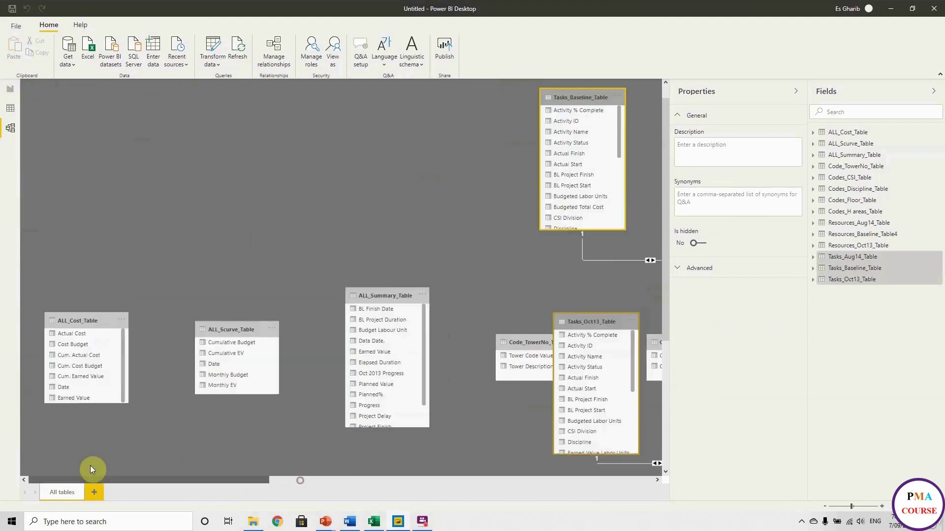
{"action": "left_click", "coordinate": [148, 405]}
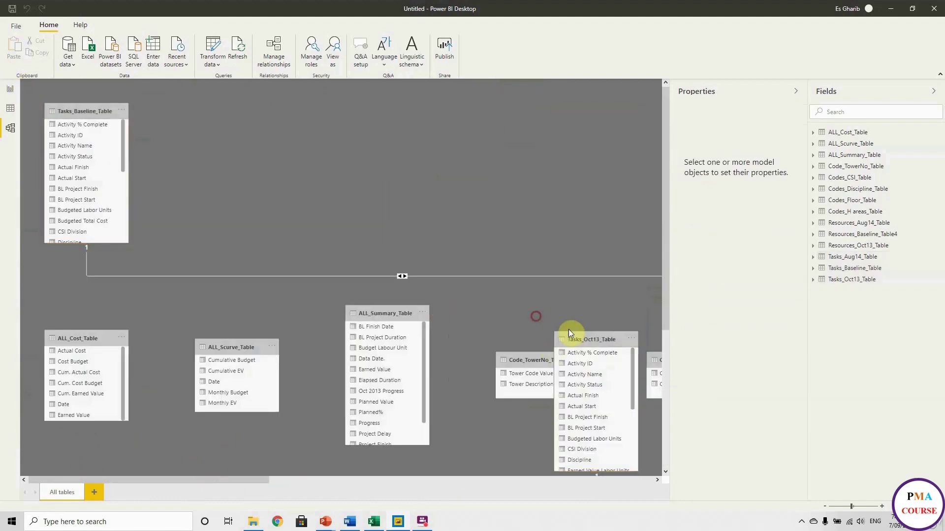
Line up Tasks_Oct13_Table and Tasks_Aug14_Table in a row beside Tasks_Baseline_Table.
{"action": "left_click_drag", "start_coordinate": [578, 338], "coordinate": [175, 111]}
{"action": "left_click_drag", "start_coordinate": [258, 479], "coordinate": [419, 480]}
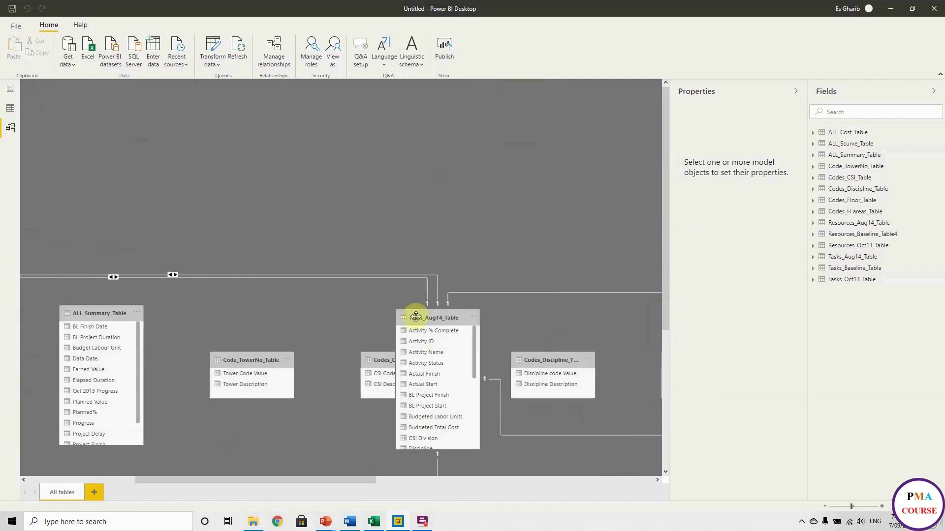
{"action": "left_click_drag", "start_coordinate": [415, 317], "coordinate": [128, 112]}
{"action": "left_click_drag", "start_coordinate": [222, 478], "coordinate": [74, 479]}
{"action": "left_click", "coordinate": [389, 114]}
{"action": "left_click_drag", "start_coordinate": [342, 121], "coordinate": [269, 118]}
Stack ALL_Summary_Table, ALL_Cost_Table and ALL_Scurve_Table in one column and move Code_TowerNo_Table below the Tasks tables.
{"action": "scroll", "coordinate": [232, 440], "scroll_direction": "down", "scroll_amount": 2}
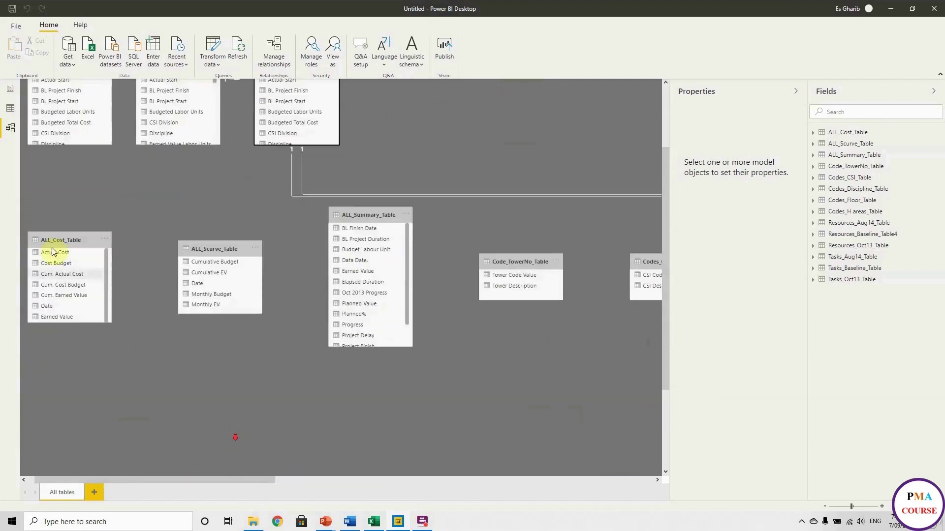
{"action": "left_click_drag", "start_coordinate": [52, 253], "coordinate": [495, 169]}
{"action": "left_click_drag", "start_coordinate": [493, 300], "coordinate": [519, 333]}
{"action": "left_click_drag", "start_coordinate": [194, 249], "coordinate": [516, 433]}
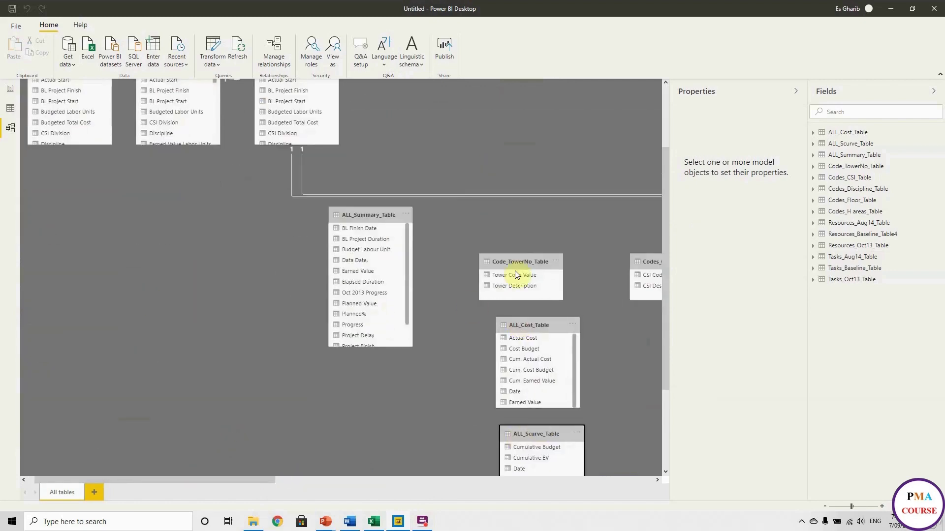
{"action": "left_click_drag", "start_coordinate": [516, 263], "coordinate": [124, 251]}
{"action": "left_click_drag", "start_coordinate": [353, 215], "coordinate": [522, 168]}
{"action": "left_click_drag", "start_coordinate": [262, 480], "coordinate": [321, 480]}
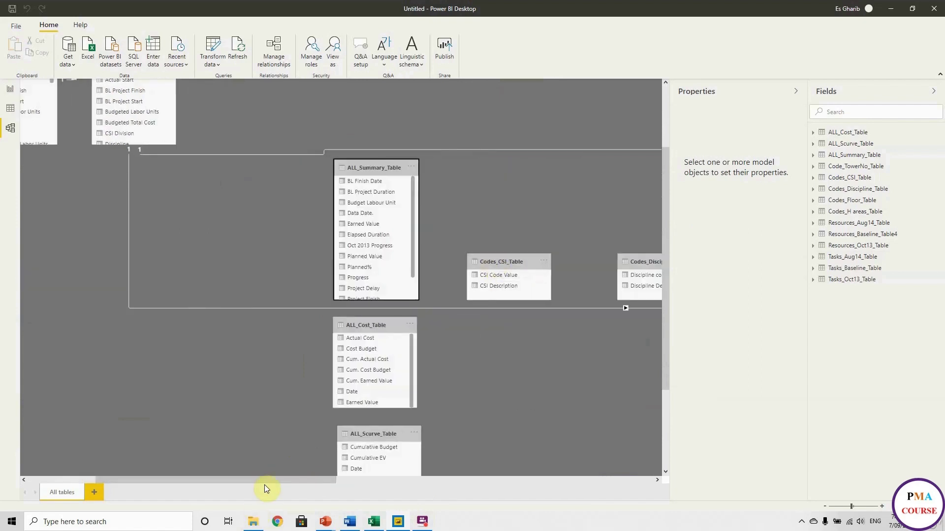
Select the Codes_CSI, Codes_Discipline, Codes_Floor and Codes_H areas tables together and move them towards the Tasks tables.
{"action": "left_click_drag", "start_coordinate": [264, 480], "coordinate": [383, 480]}
{"action": "left_click", "coordinate": [210, 258]}
{"action": "left_click", "coordinate": [348, 263], "text": "ctrl"}
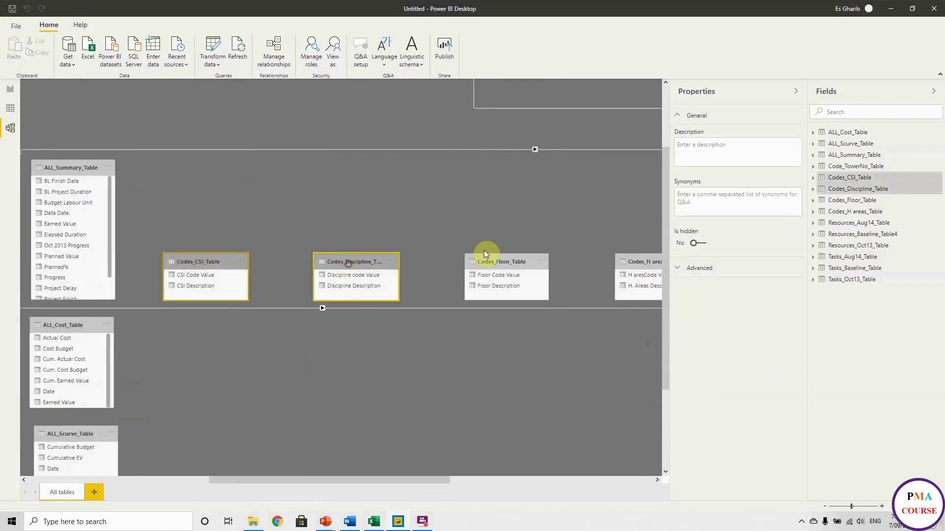
{"action": "left_click", "coordinate": [502, 261], "text": "ctrl"}
{"action": "left_click", "coordinate": [639, 260], "text": "ctrl"}
{"action": "left_click_drag", "start_coordinate": [253, 480], "coordinate": [353, 477]}
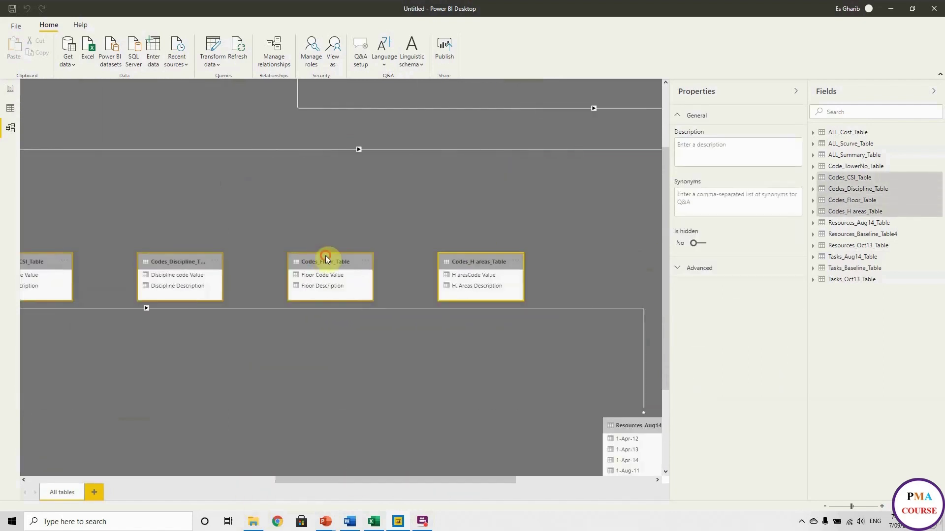
{"action": "left_click_drag", "start_coordinate": [327, 253], "coordinate": [247, 264]}
{"action": "left_click_drag", "start_coordinate": [260, 480], "coordinate": [123, 480]}
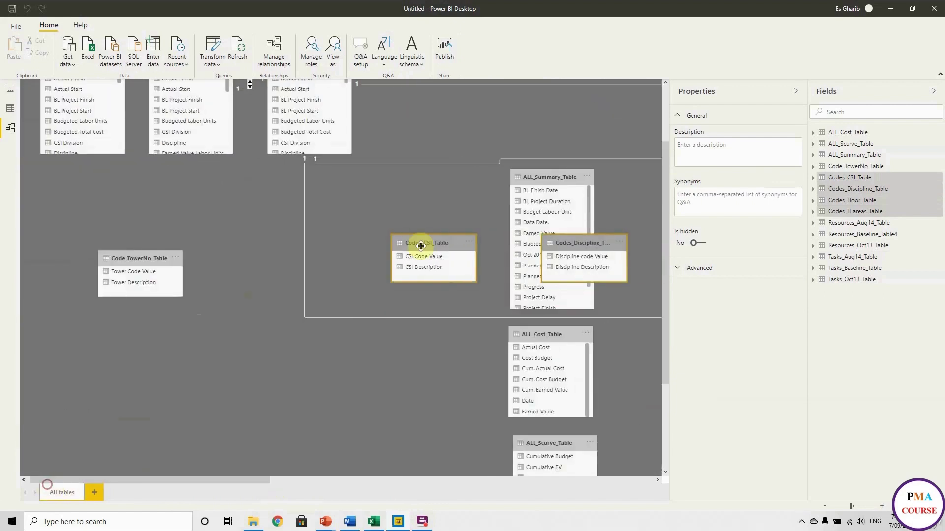
Arrange the CSI, Discipline and Floor code tables in a row below the Tasks tables, with Codes_H areas_Table beside Code_TowerNo_Table.
{"action": "left_click_drag", "start_coordinate": [421, 247], "coordinate": [236, 254]}
{"action": "left_click_drag", "start_coordinate": [95, 264], "coordinate": [139, 260]}
{"action": "left_click_drag", "start_coordinate": [264, 295], "coordinate": [207, 416]}
{"action": "left_click_drag", "start_coordinate": [530, 346], "coordinate": [270, 260]}
{"action": "left_click", "coordinate": [99, 364]}
Shift Code_TowerNo_Table and Codes_H areas_Table down and lengthen the three Tasks tables to show more fields.
{"action": "scroll", "coordinate": [390, 400], "scroll_direction": "up", "scroll_amount": 4}
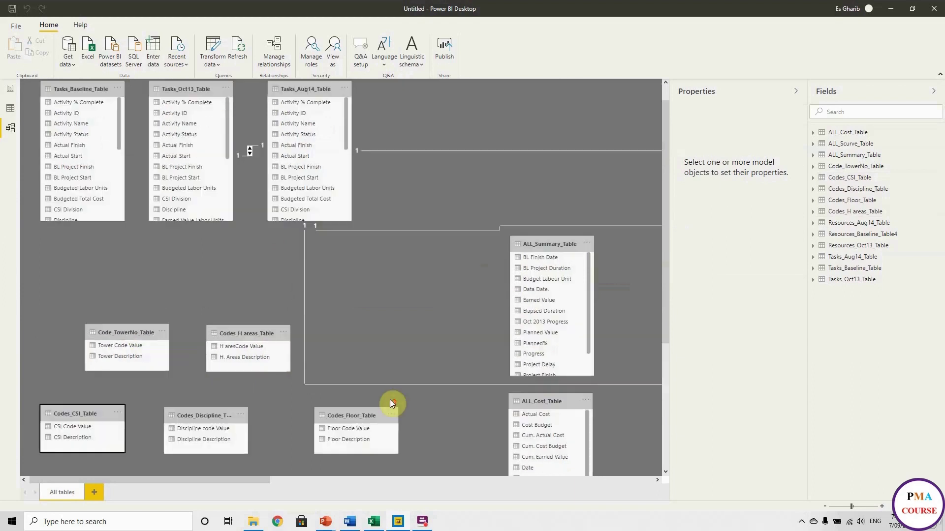
{"action": "left_click_drag", "start_coordinate": [108, 348], "coordinate": [106, 368]}
{"action": "left_click_drag", "start_coordinate": [250, 349], "coordinate": [250, 370]}
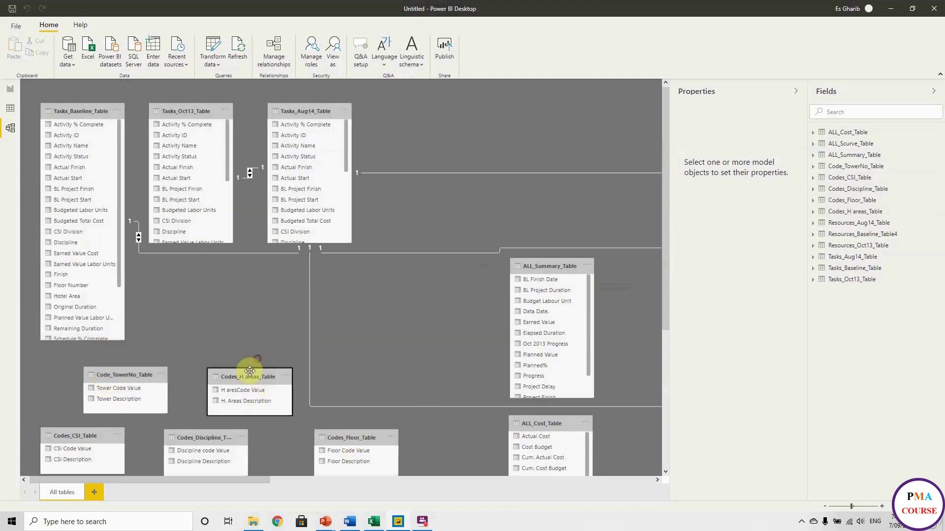
{"action": "left_click_drag", "start_coordinate": [229, 242], "coordinate": [245, 355]}
{"action": "scroll", "coordinate": [117, 335], "scroll_direction": "down", "scroll_amount": 3}
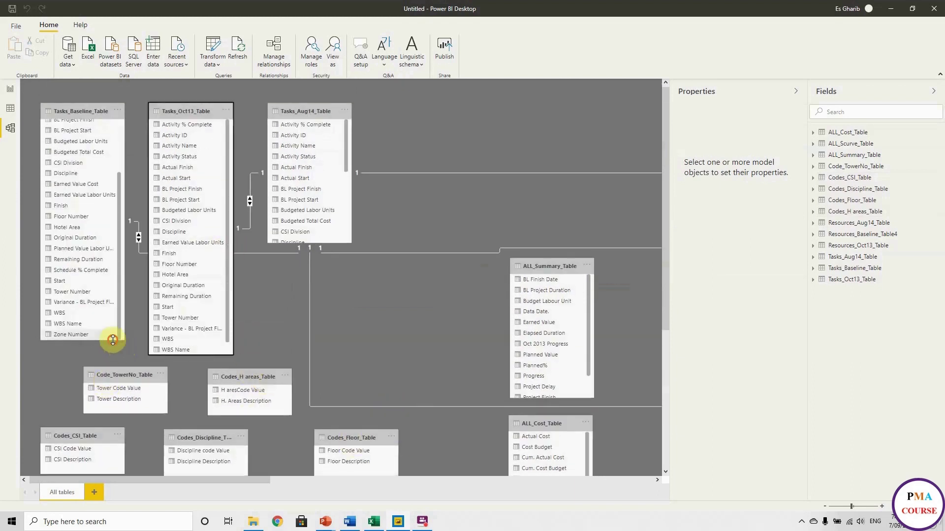
{"action": "left_click_drag", "start_coordinate": [112, 340], "coordinate": [112, 356]}
{"action": "left_click_drag", "start_coordinate": [337, 243], "coordinate": [335, 359]}
Bring the Resources Baseline and Oct13 tables near Tasks_Aug14_Table and move ALL_Summary_Table down out of their way.
{"action": "left_click", "coordinate": [230, 480]}
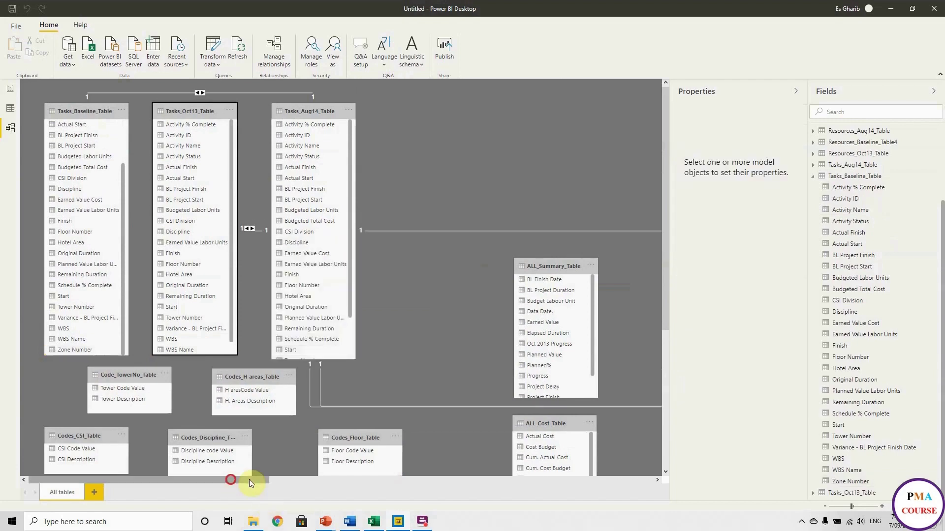
{"action": "left_click_drag", "start_coordinate": [249, 480], "coordinate": [628, 481]}
{"action": "left_click_drag", "start_coordinate": [508, 375], "coordinate": [105, 160]}
{"action": "left_click_drag", "start_coordinate": [592, 146], "coordinate": [139, 156]}
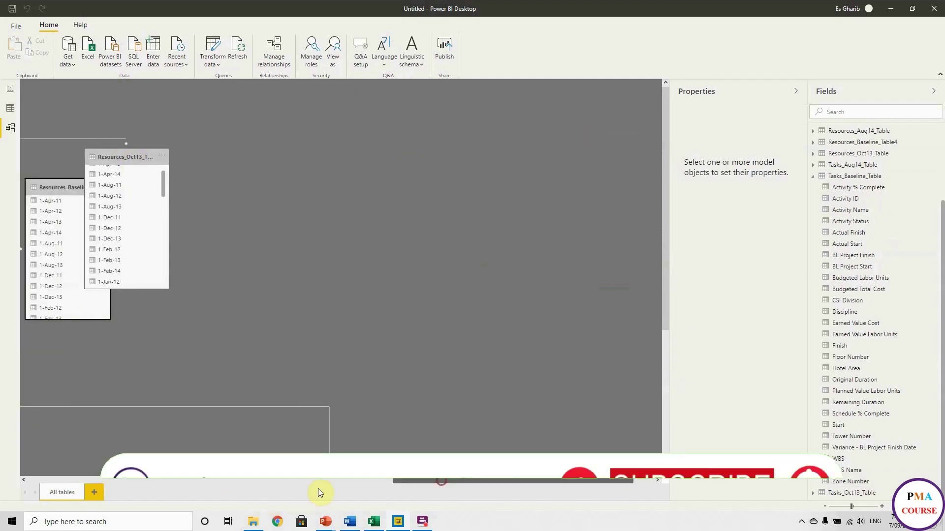
{"action": "left_click_drag", "start_coordinate": [512, 481], "coordinate": [194, 481]}
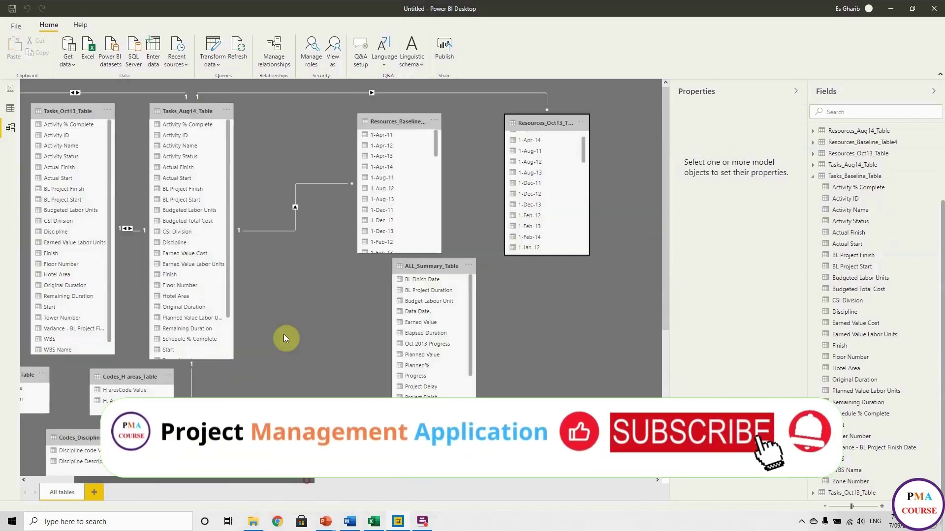
{"action": "left_click_drag", "start_coordinate": [433, 266], "coordinate": [559, 374]}
Align the Resources Baseline and Oct13 tables with the Tasks row and lengthen both to match its height.
{"action": "left_click_drag", "start_coordinate": [394, 120], "coordinate": [318, 110]}
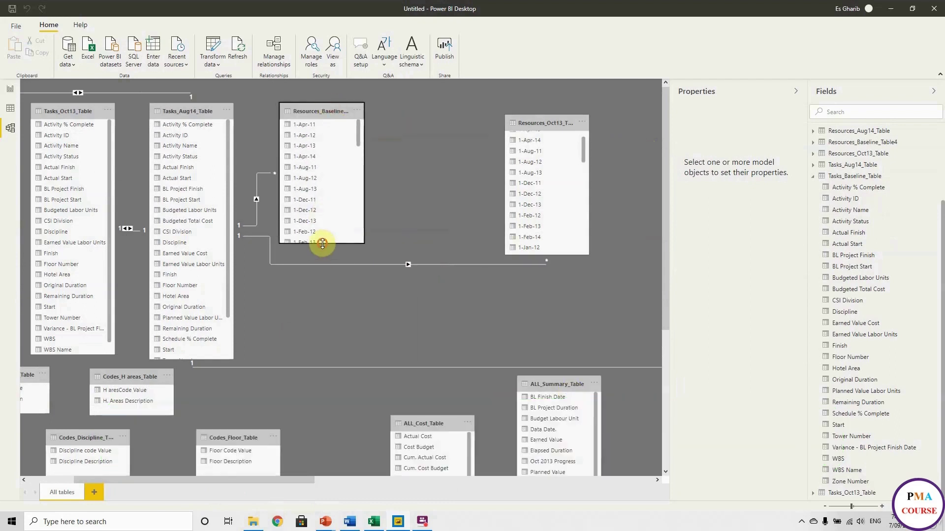
{"action": "left_click_drag", "start_coordinate": [322, 244], "coordinate": [322, 358]}
{"action": "left_click_drag", "start_coordinate": [544, 122], "coordinate": [440, 110]}
{"action": "left_click_drag", "start_coordinate": [428, 249], "coordinate": [430, 355]}
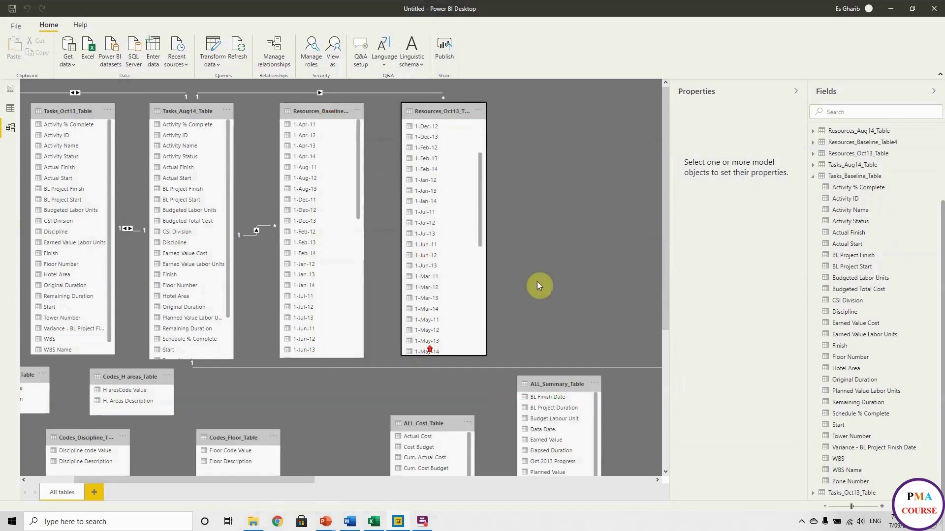
Place Resources_Aug14_Table at the end of the row beside Resources_Oct13_Table and lengthen it to match.
{"action": "scroll", "coordinate": [286, 481], "scroll_direction": "down", "scroll_amount": 5}
{"action": "left_click_drag", "start_coordinate": [524, 295], "coordinate": [323, 112]}
{"action": "left_click_drag", "start_coordinate": [350, 244], "coordinate": [350, 358]}
{"action": "scroll", "coordinate": [158, 454], "scroll_direction": "left", "scroll_amount": 5}
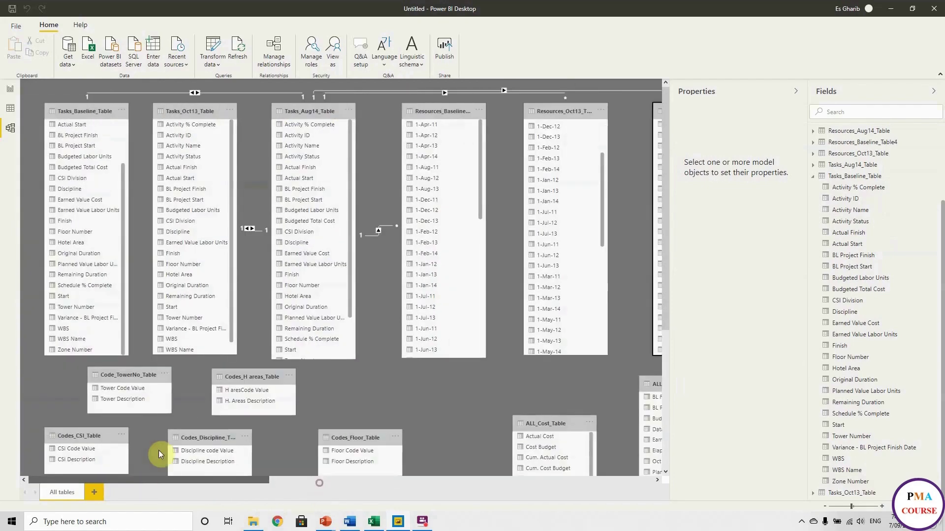
Regroup the five code tables lower down in two rows, with TowerNo and H areas above CSI, Discipline and Floor.
{"action": "scroll", "coordinate": [159, 453], "scroll_direction": "down", "scroll_amount": 5}
{"action": "left_click_drag", "start_coordinate": [213, 293], "coordinate": [222, 359]}
{"action": "left_click_drag", "start_coordinate": [363, 291], "coordinate": [328, 356]}
{"action": "left_click_drag", "start_coordinate": [101, 291], "coordinate": [114, 361]}
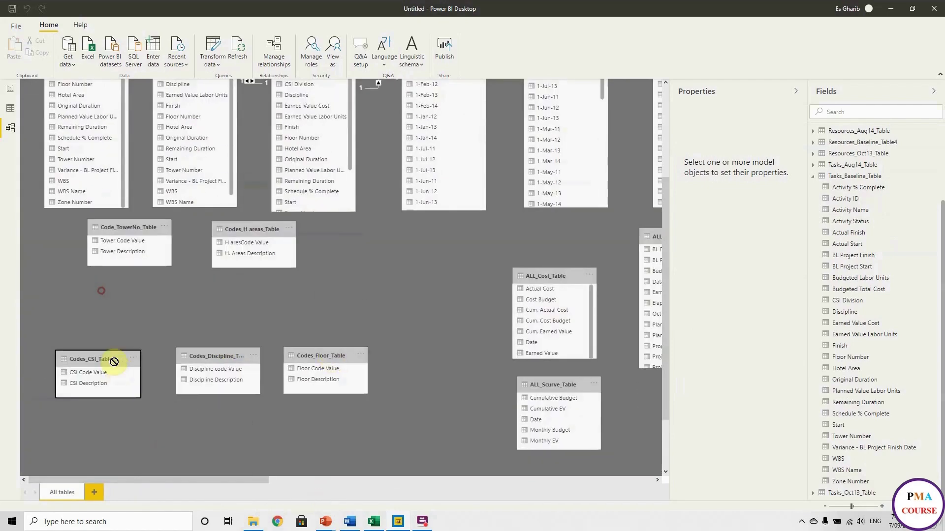
{"action": "left_click_drag", "start_coordinate": [120, 227], "coordinate": [148, 280]}
{"action": "left_click_drag", "start_coordinate": [240, 228], "coordinate": [273, 283]}
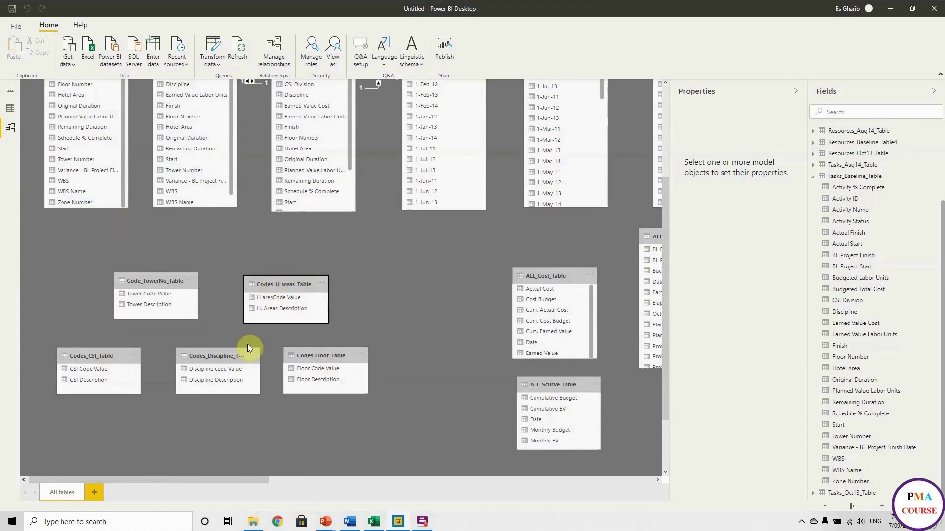
Move ALL_Summary_Table next to ALL_Cost_Table so the three ALL tables sit together.
{"action": "scroll", "coordinate": [392, 279], "scroll_direction": "up", "scroll_amount": 5}
{"action": "scroll", "coordinate": [553, 306], "scroll_direction": "down", "scroll_amount": 8}
{"action": "scroll", "coordinate": [642, 185], "scroll_direction": "up", "scroll_amount": 1}
{"action": "left_click_drag", "start_coordinate": [642, 185], "coordinate": [613, 221]}
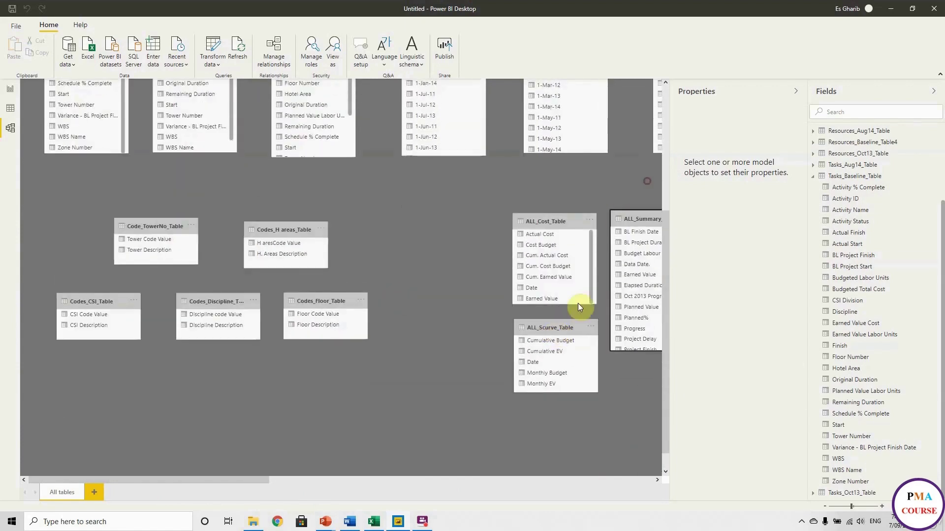
Collapse the Fields and Properties panes and zoom out the diagram to fit all the tables.
{"action": "scroll", "coordinate": [577, 306], "scroll_direction": "up", "scroll_amount": 7}
{"action": "left_click", "coordinate": [934, 91]}
{"action": "left_click", "coordinate": [917, 92]}
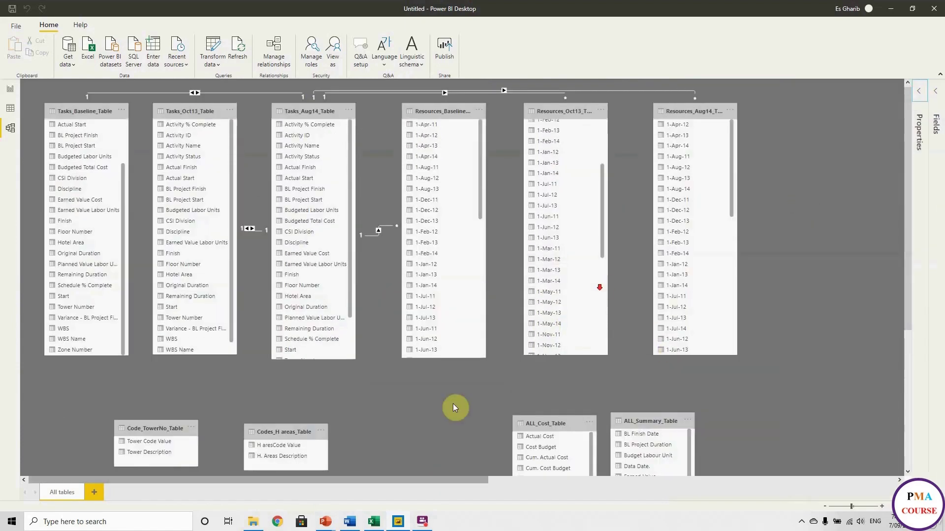
{"action": "left_click", "coordinate": [825, 506]}
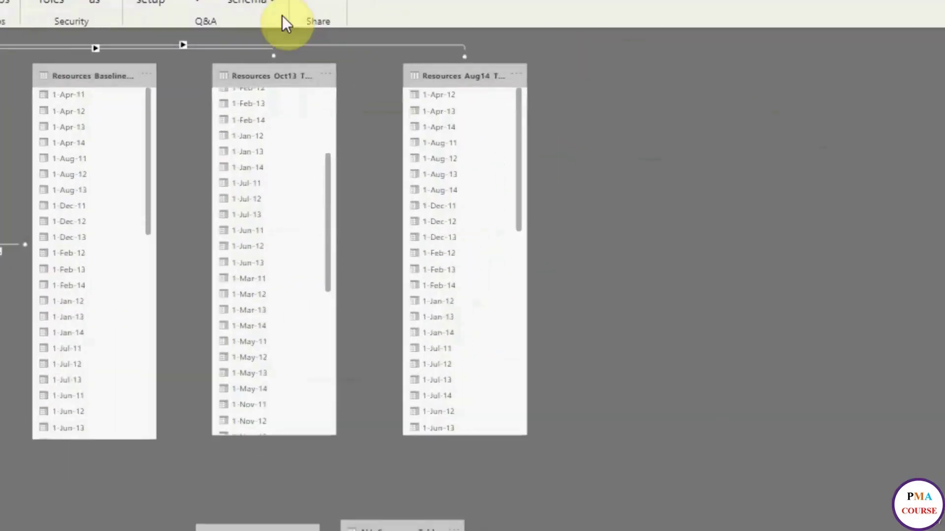
{"action": "left_click", "coordinate": [245, 47]}
{"action": "left_click", "coordinate": [523, 93]}
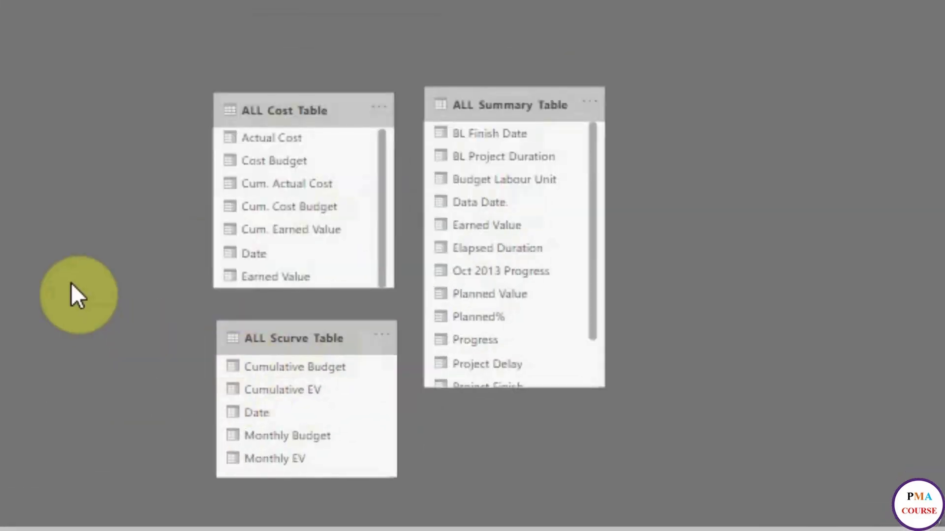
{"action": "left_click", "coordinate": [246, 355]}
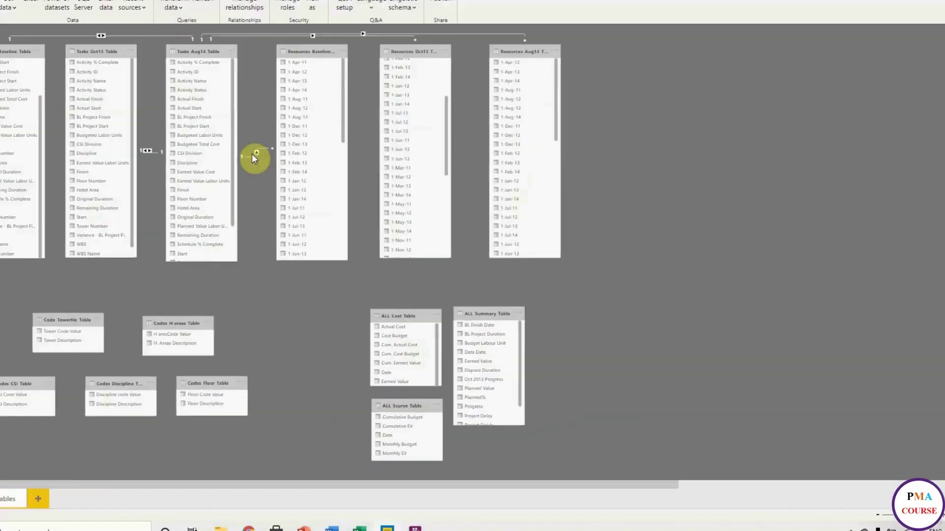
{"action": "left_click", "coordinate": [283, 196]}
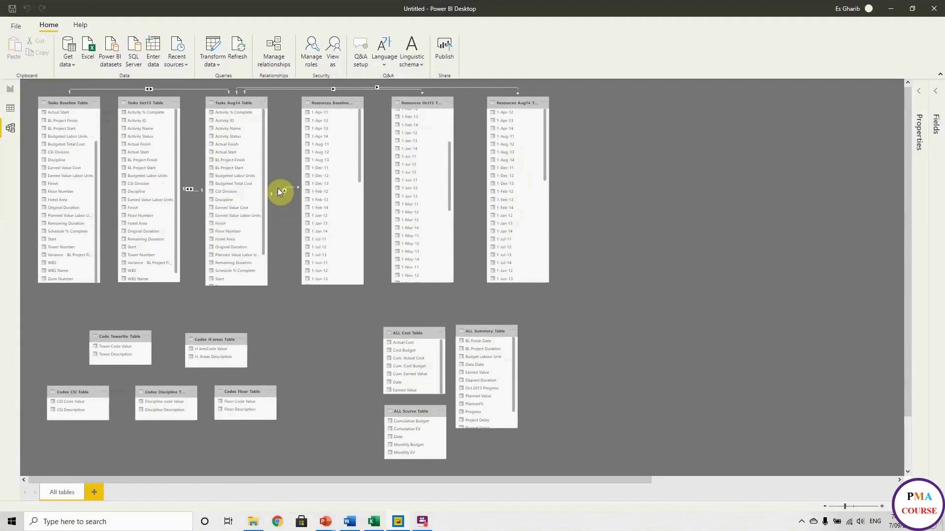
Delete all existing relationships that link the Tasks and Resources tables to Tasks_Aug14_Table through Manage relationships.
{"action": "scroll", "coordinate": [331, 184], "scroll_direction": "down", "scroll_amount": 1}
{"action": "left_click", "coordinate": [361, 161]}
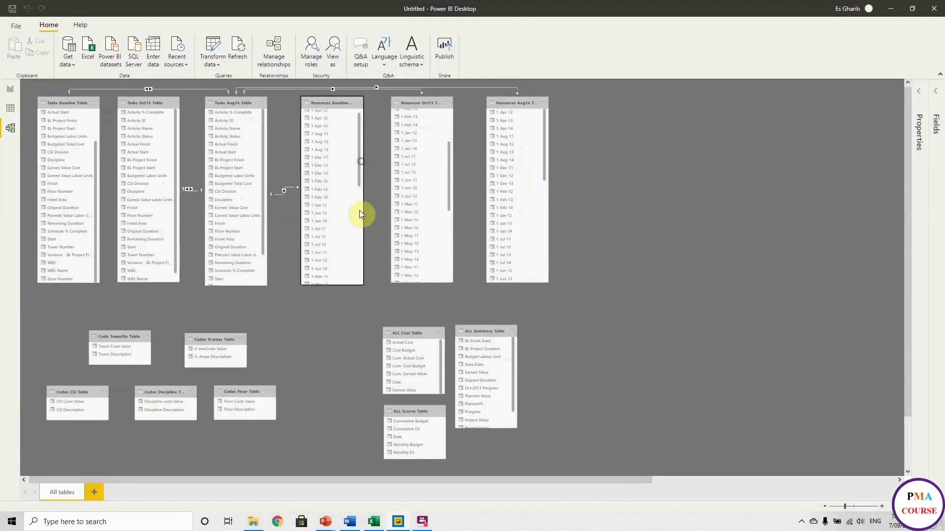
{"action": "left_click_drag", "start_coordinate": [358, 182], "coordinate": [353, 299]}
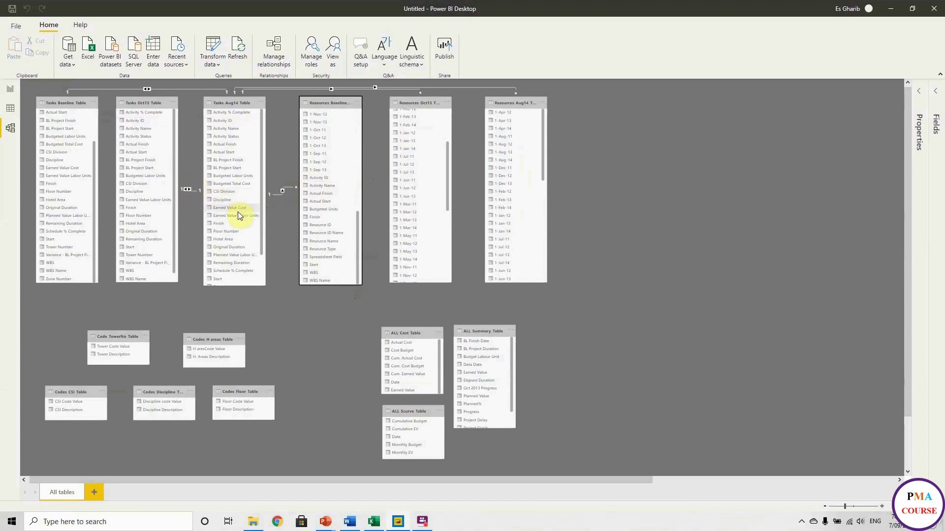
{"action": "right_click", "coordinate": [283, 190]}
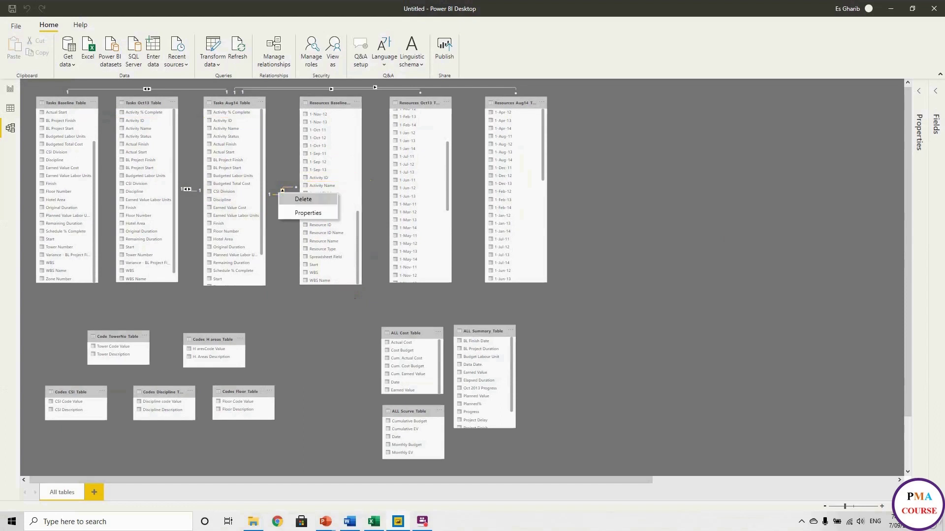
{"action": "left_click", "coordinate": [278, 56]}
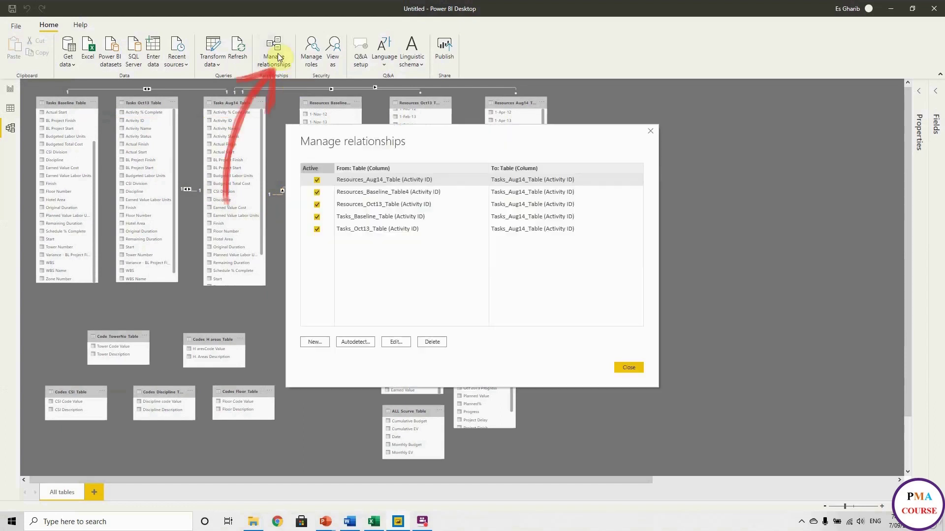
{"action": "left_click", "coordinate": [378, 229], "text": "shift"}
{"action": "left_click", "coordinate": [432, 342]}
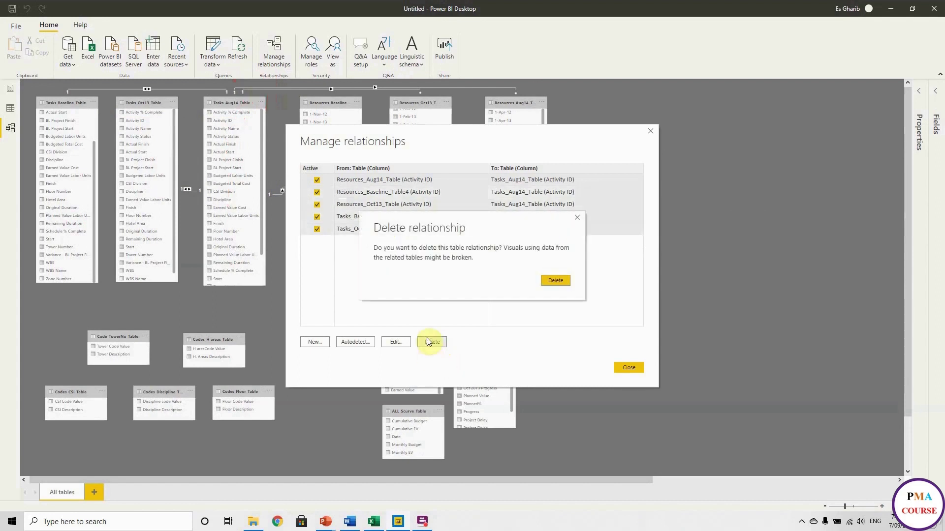
{"action": "left_click", "coordinate": [549, 279]}
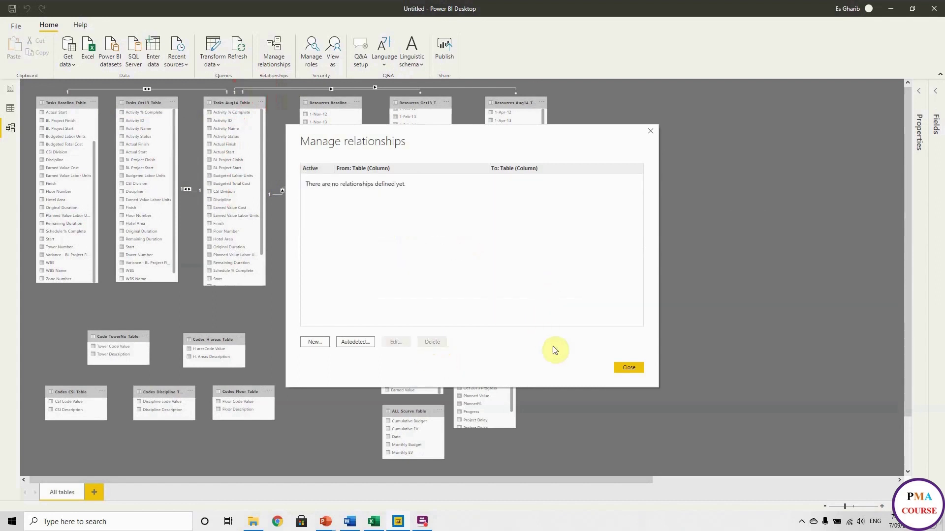
{"action": "left_click", "coordinate": [623, 369]}
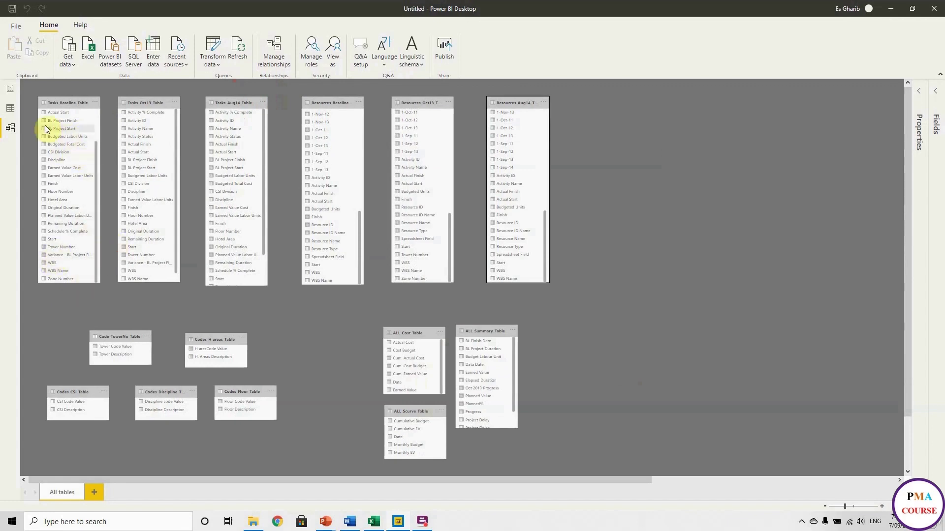
Relate Activity ID in the Tasks Baseline table to Activity ID in both the Tasks Oct13 and Tasks Aug14 tables.
{"action": "left_click_drag", "start_coordinate": [46, 129], "coordinate": [136, 102]}
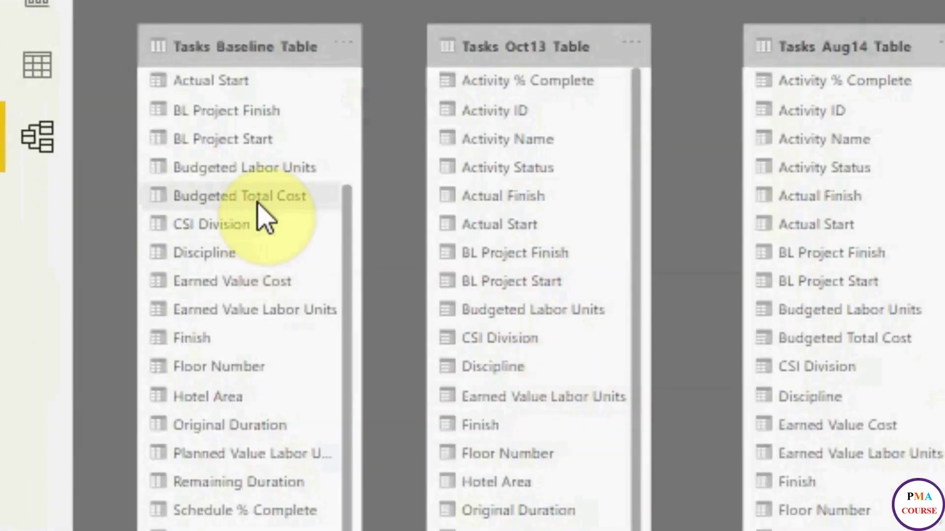
{"action": "scroll", "coordinate": [305, 359], "scroll_direction": "up", "scroll_amount": 3}
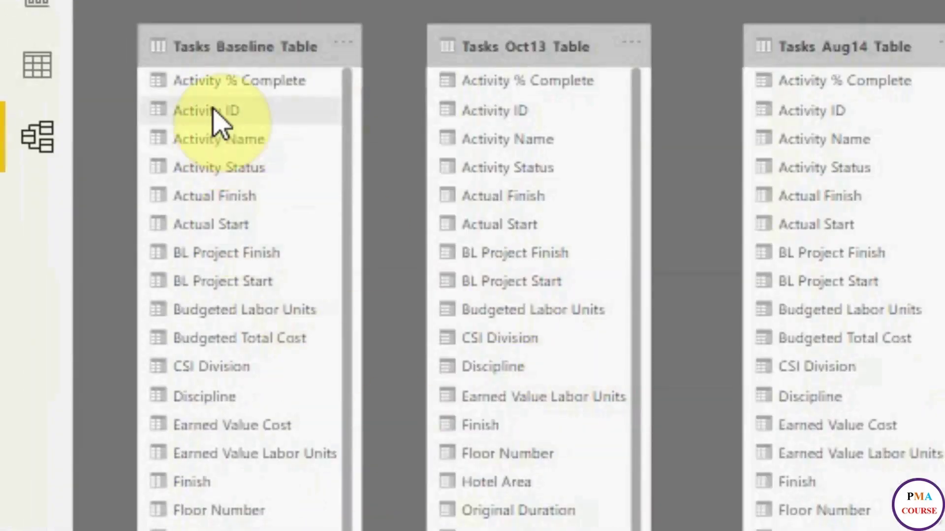
{"action": "left_click_drag", "start_coordinate": [226, 109], "coordinate": [505, 123]}
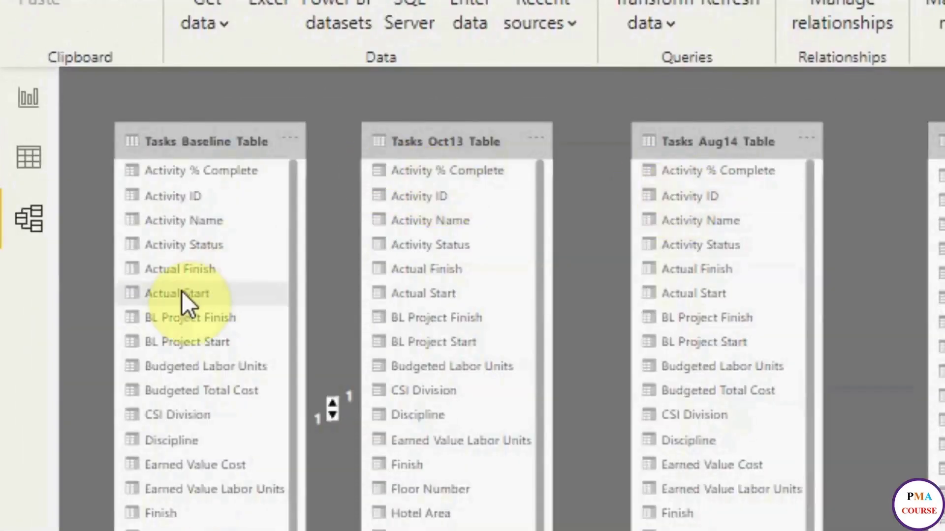
{"action": "left_click_drag", "start_coordinate": [690, 197], "coordinate": [188, 197]}
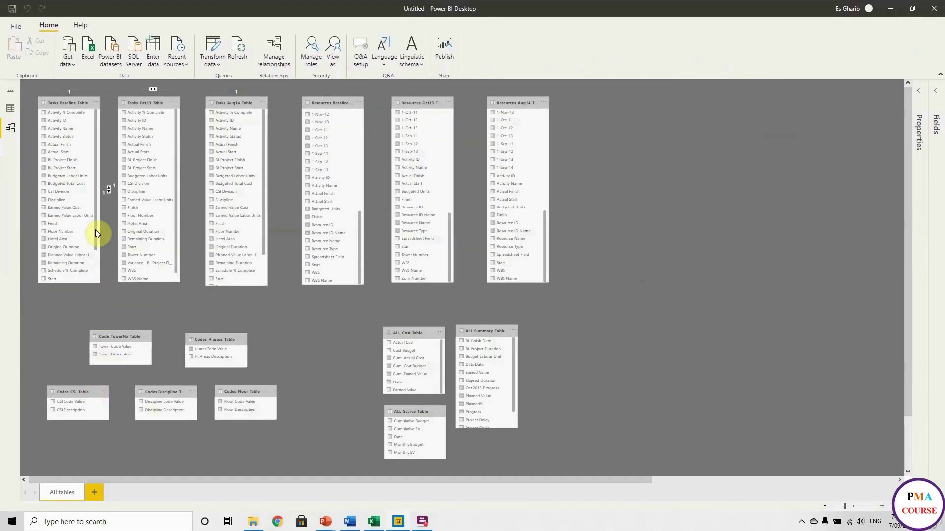
Relate Tower Code Value in the Code TowerNo table to Tower Number in the Tasks Baseline table.
{"action": "left_click_drag", "start_coordinate": [96, 229], "coordinate": [92, 279]}
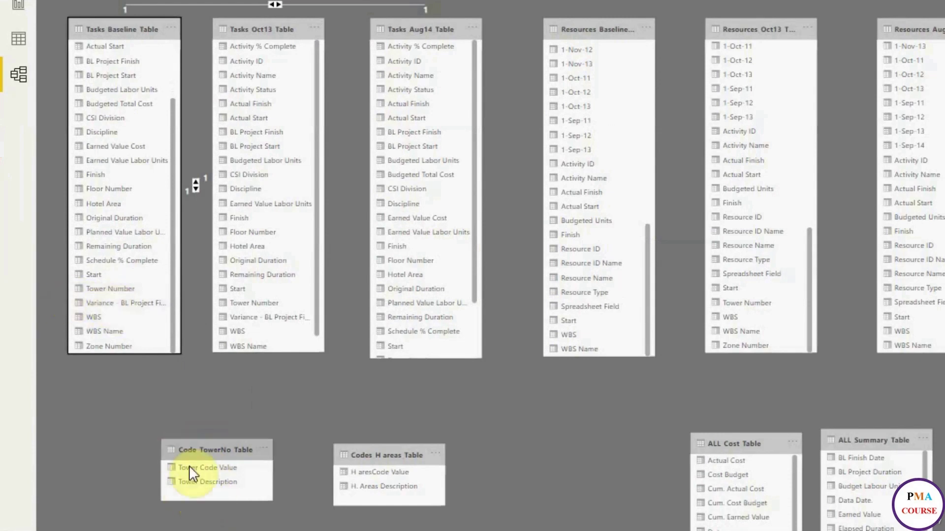
{"action": "mouse_move", "coordinate": [197, 484]}
{"action": "left_mouse_down"}
{"action": "mouse_move", "coordinate": [187, 466]}
{"action": "mouse_move", "coordinate": [169, 468]}
{"action": "mouse_move", "coordinate": [189, 471]}
{"action": "left_mouse_up"}
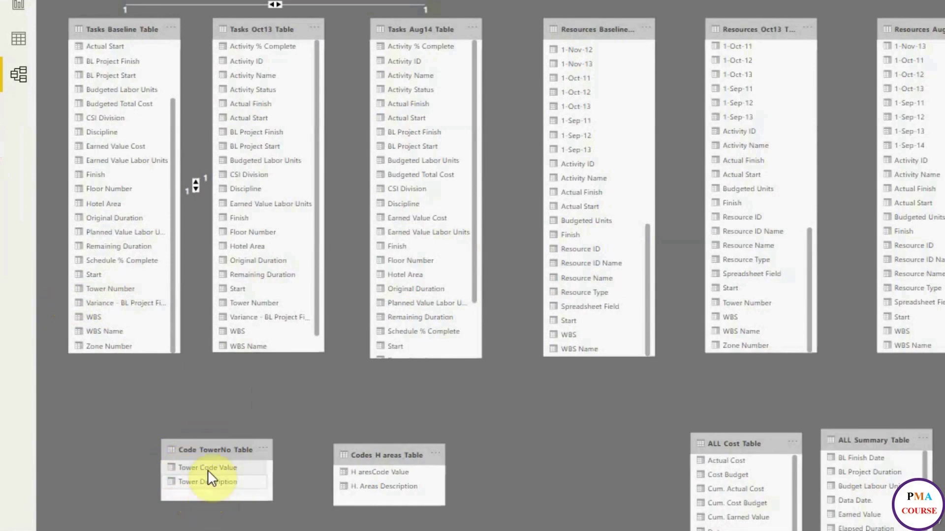
{"action": "left_click", "coordinate": [99, 285]}
{"action": "left_click_drag", "start_coordinate": [213, 466], "coordinate": [105, 291]}
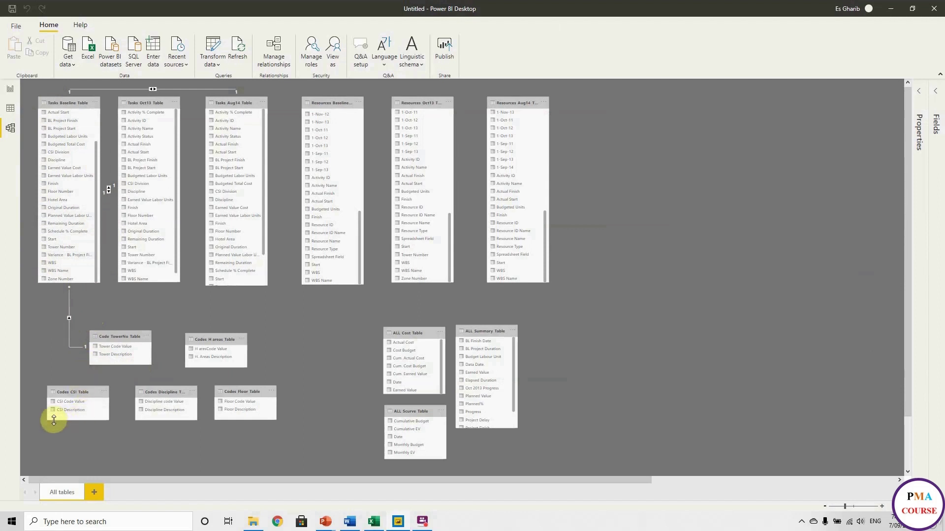
Relate CSI Division, Discipline, Hotel Area and Floor Number in the Tasks Baseline table to the code value columns of their matching code tables.
{"action": "left_click_drag", "start_coordinate": [78, 404], "coordinate": [56, 152]}
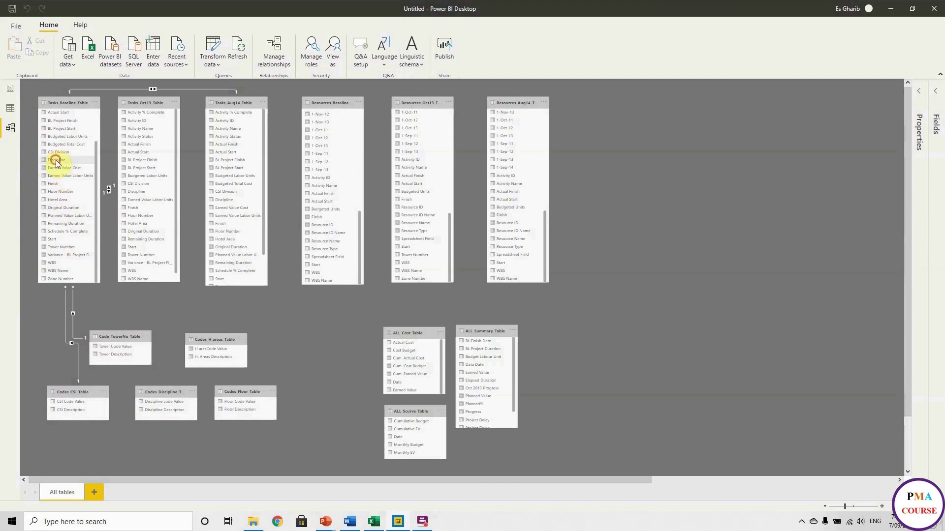
{"action": "left_click_drag", "start_coordinate": [56, 163], "coordinate": [163, 401]}
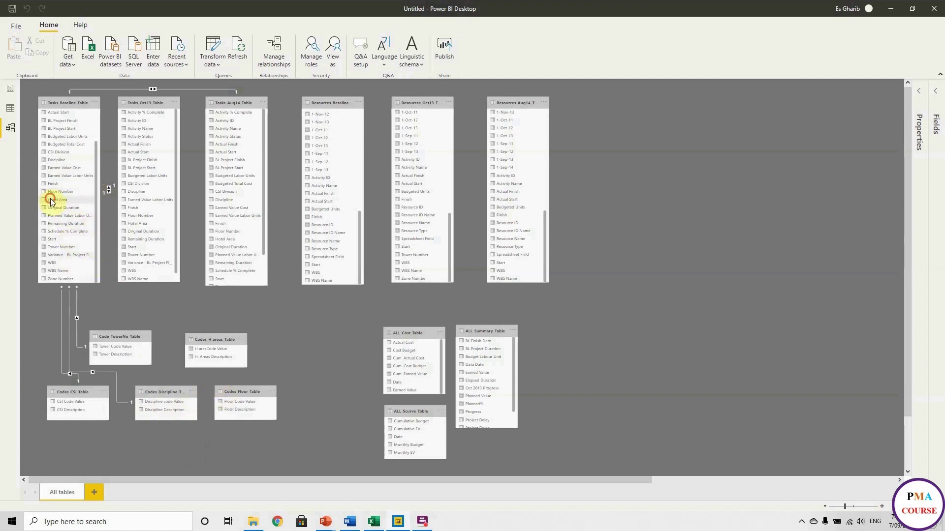
{"action": "left_click_drag", "start_coordinate": [46, 199], "coordinate": [218, 354]}
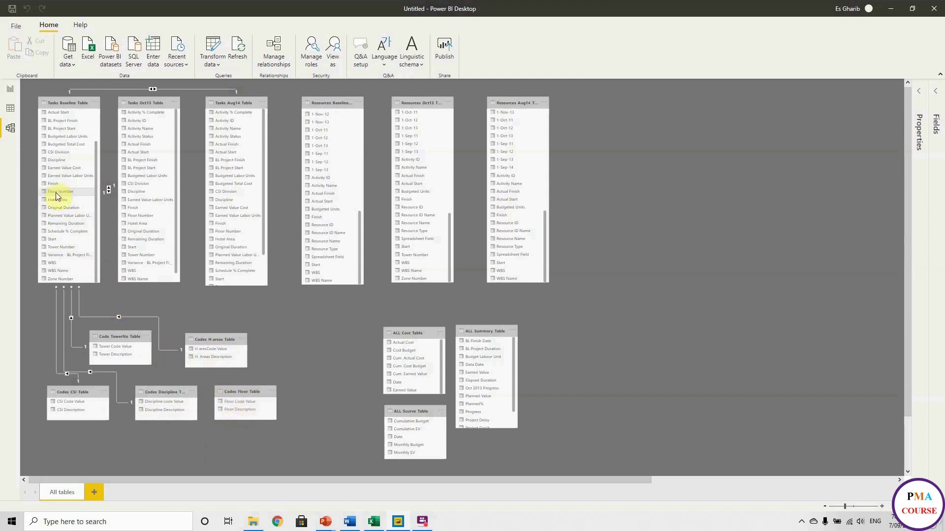
{"action": "left_click_drag", "start_coordinate": [64, 193], "coordinate": [242, 402]}
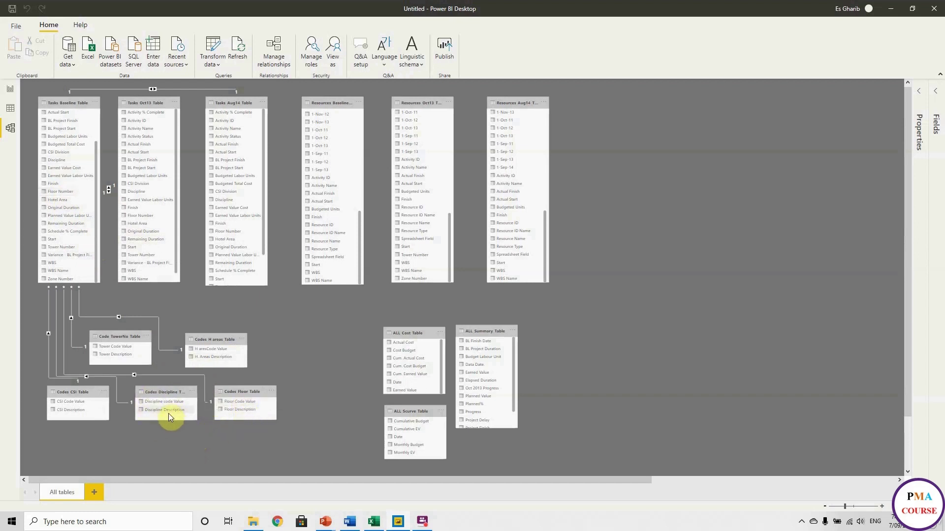
Stack the five code tables in one column below the Resources Baseline table, ordered H areas, TowerNo, Floor, Discipline and CSI.
{"action": "left_click_drag", "start_coordinate": [163, 392], "coordinate": [166, 427]}
{"action": "left_click", "coordinate": [224, 339]}
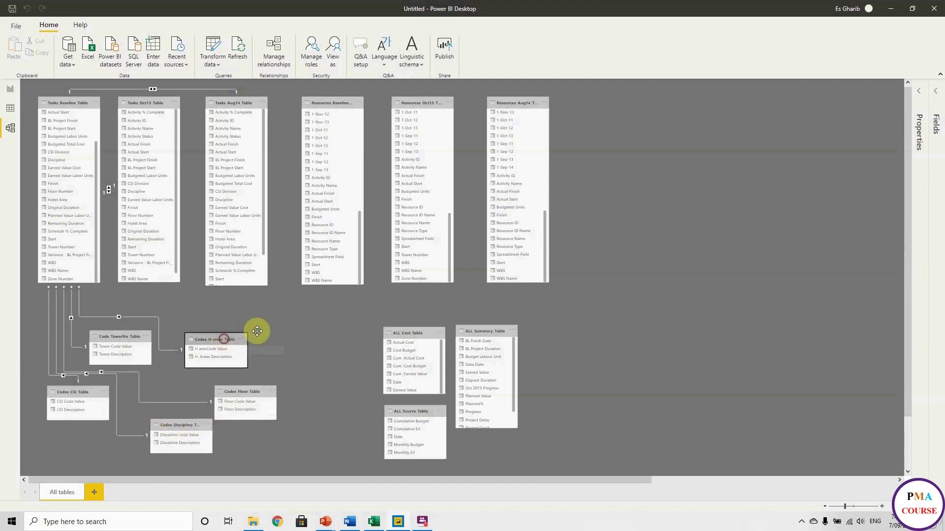
{"action": "left_click_drag", "start_coordinate": [257, 331], "coordinate": [312, 302]}
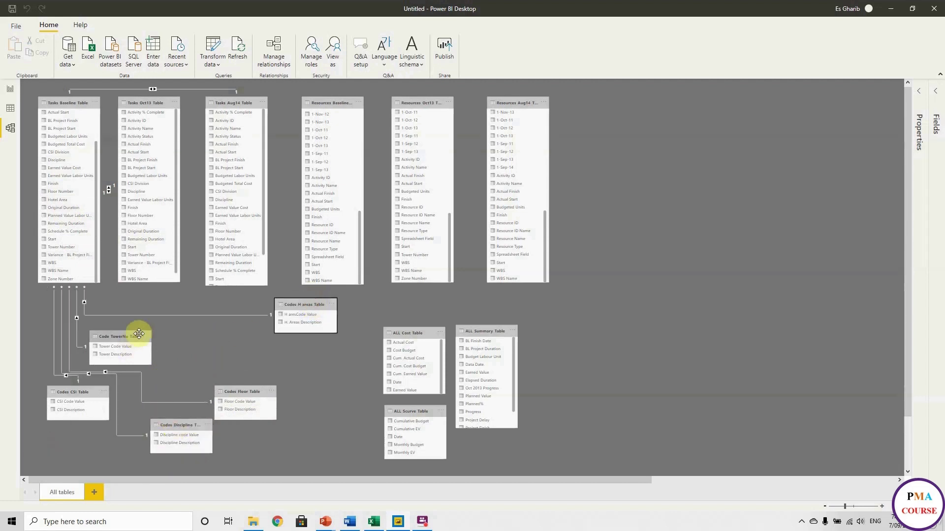
{"action": "left_click_drag", "start_coordinate": [139, 334], "coordinate": [324, 346]}
{"action": "scroll", "coordinate": [246, 375], "scroll_direction": "down", "scroll_amount": 2}
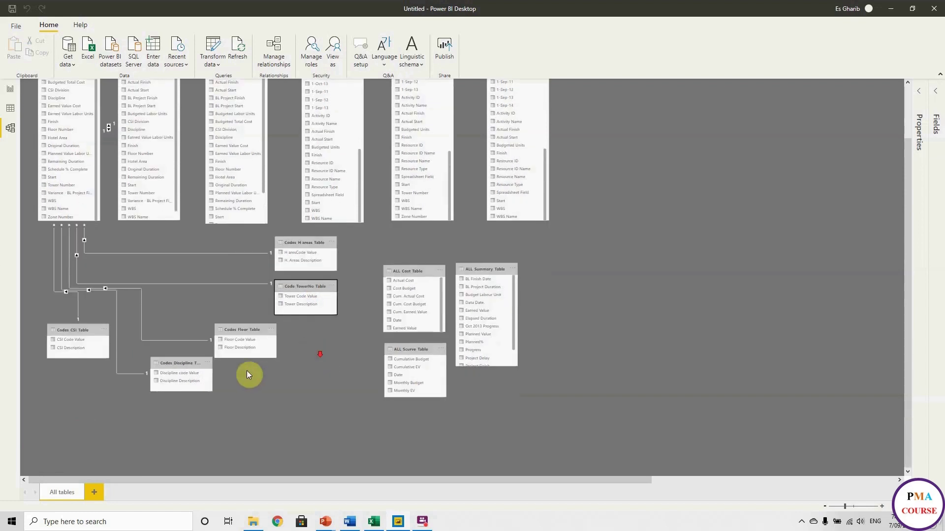
{"action": "scroll", "coordinate": [306, 354], "scroll_direction": "up", "scroll_amount": 1}
{"action": "left_click_drag", "start_coordinate": [249, 334], "coordinate": [305, 354]}
{"action": "left_click_drag", "start_coordinate": [177, 384], "coordinate": [297, 395]}
{"action": "left_click_drag", "start_coordinate": [89, 348], "coordinate": [311, 443]}
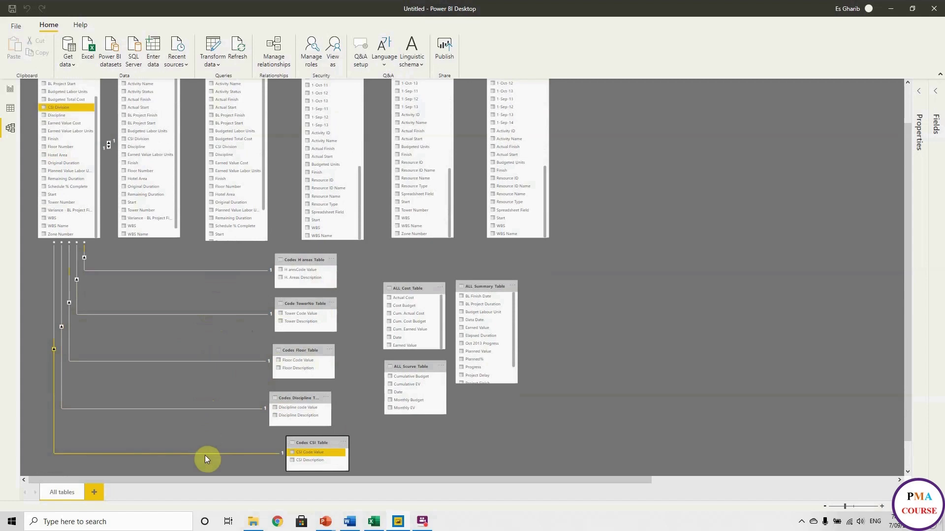
Relate Activity ID in the Tasks Baseline table to Activity ID in the Resources Baseline table.
{"action": "scroll", "coordinate": [259, 393], "scroll_direction": "up", "scroll_amount": 2}
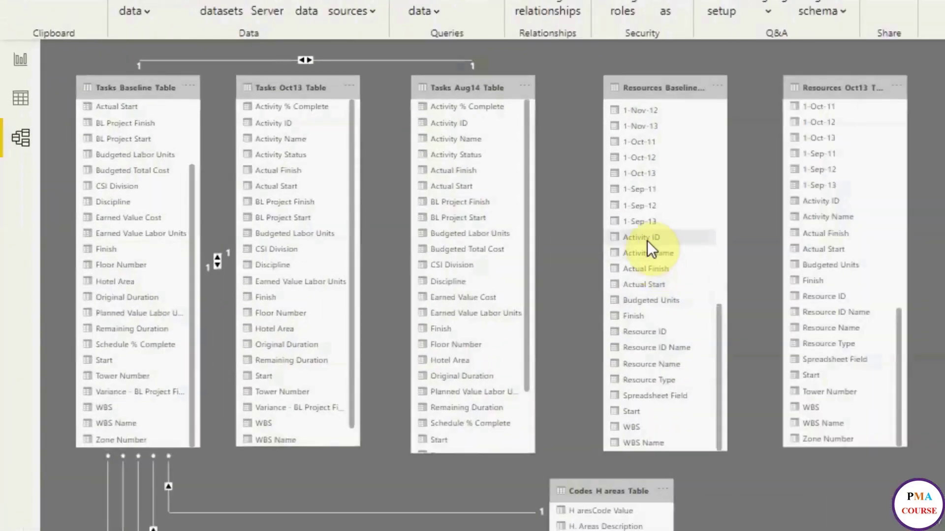
{"action": "left_click_drag", "start_coordinate": [540, 220], "coordinate": [129, 330]}
{"action": "left_click_drag", "start_coordinate": [155, 371], "coordinate": [643, 276]}
{"action": "scroll", "coordinate": [187, 259], "scroll_direction": "up", "scroll_amount": 2}
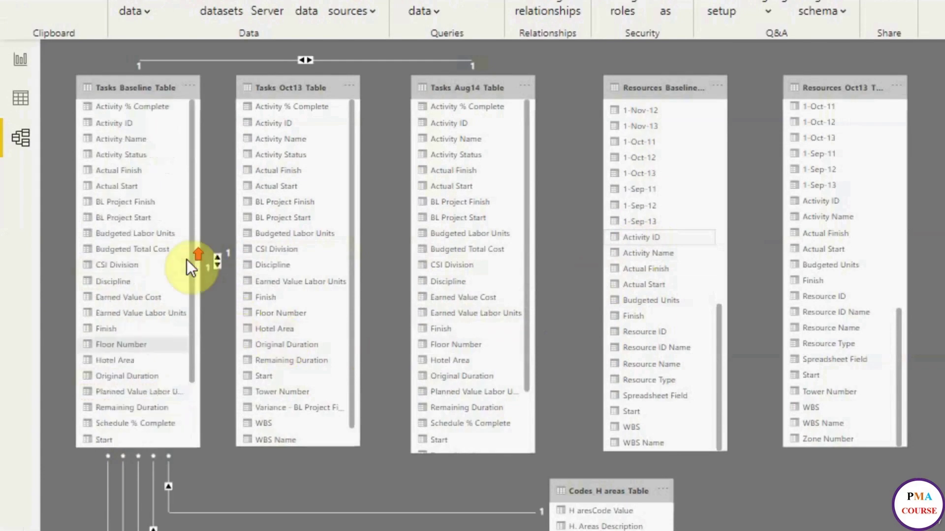
{"action": "left_click_drag", "start_coordinate": [120, 125], "coordinate": [640, 232]}
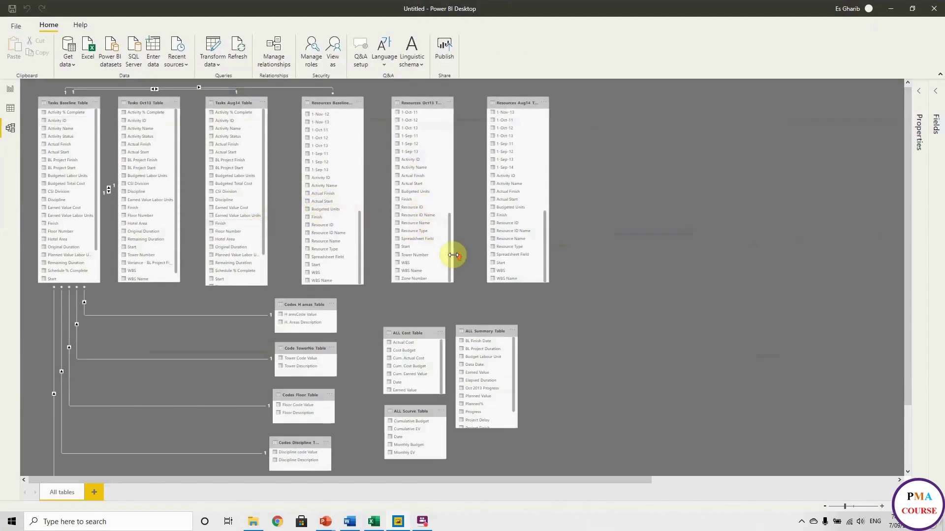
Relate Activity ID in the Resources Oct13 and Resources Aug14 tables to Activity ID in the Tasks Baseline table.
{"action": "scroll", "coordinate": [450, 255], "scroll_direction": "up", "scroll_amount": 2}
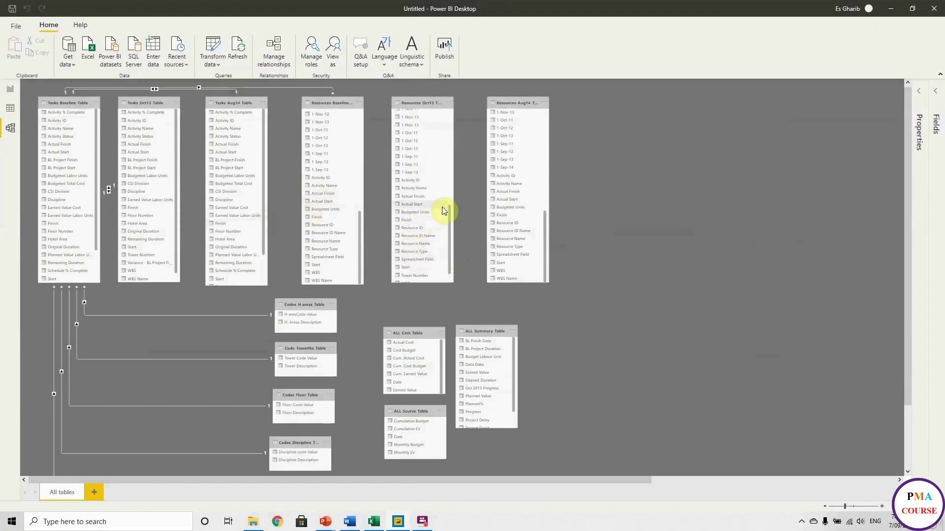
{"action": "left_click_drag", "start_coordinate": [418, 182], "coordinate": [60, 123]}
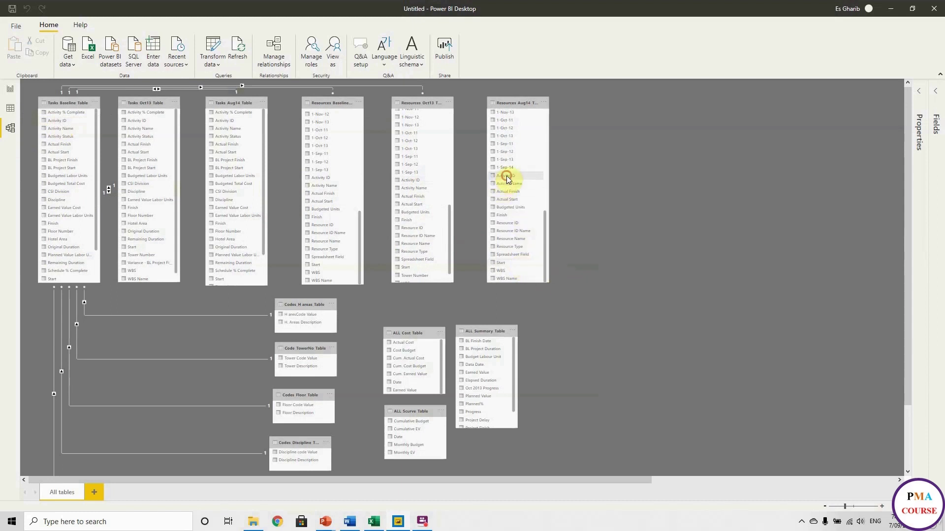
{"action": "left_click_drag", "start_coordinate": [507, 176], "coordinate": [60, 121]}
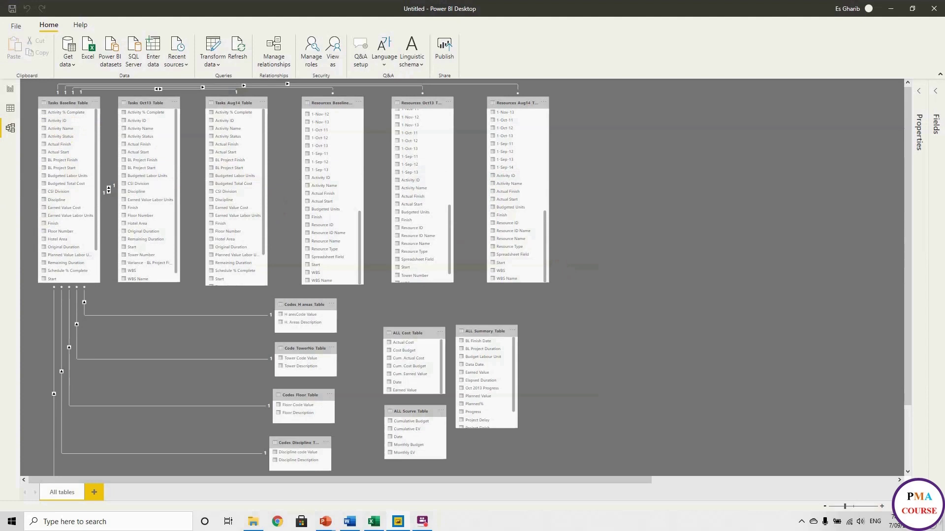
{"action": "scroll", "coordinate": [538, 250], "scroll_direction": "up", "scroll_amount": 2}
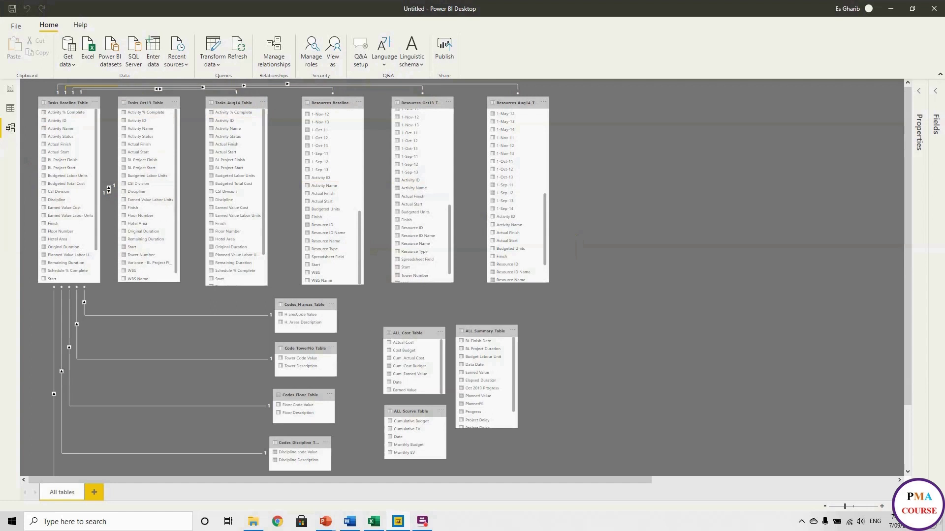
{"action": "left_click", "coordinate": [512, 282]}
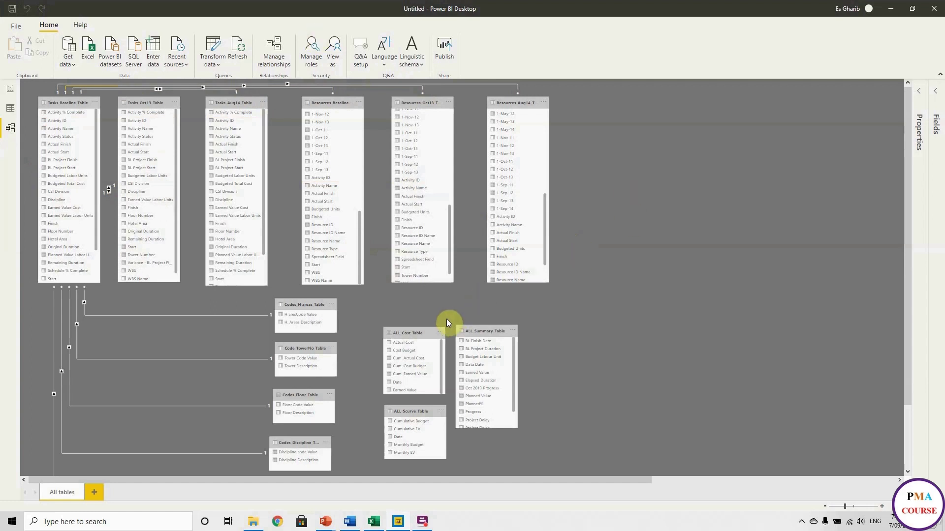